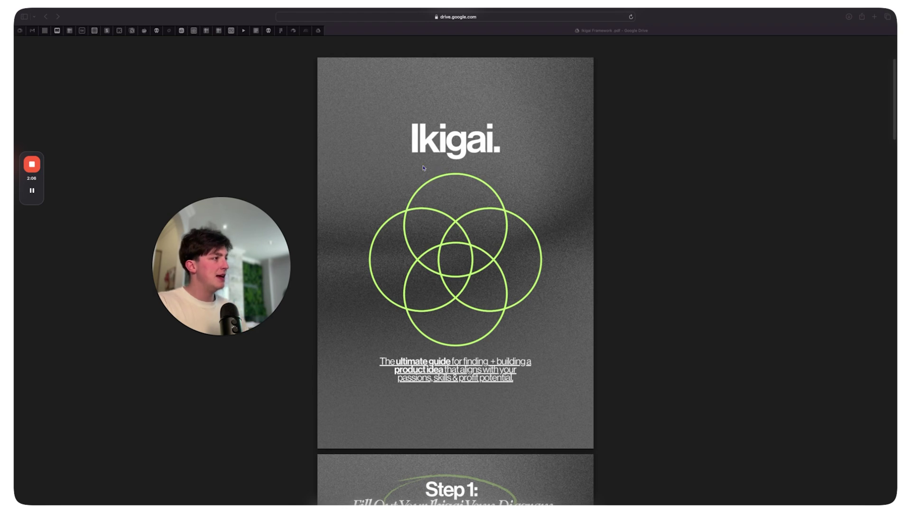
{"action": "scroll", "coordinate": [473, 263], "scroll_direction": "down", "scroll_amount": 2}
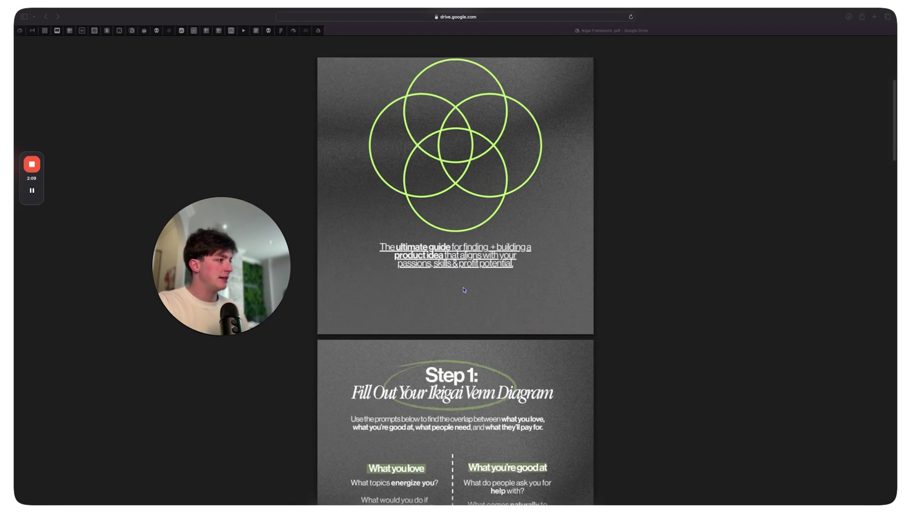
{"action": "scroll", "coordinate": [473, 285], "scroll_direction": "down", "scroll_amount": 1}
{"action": "scroll", "coordinate": [475, 307], "scroll_direction": "down", "scroll_amount": 3}
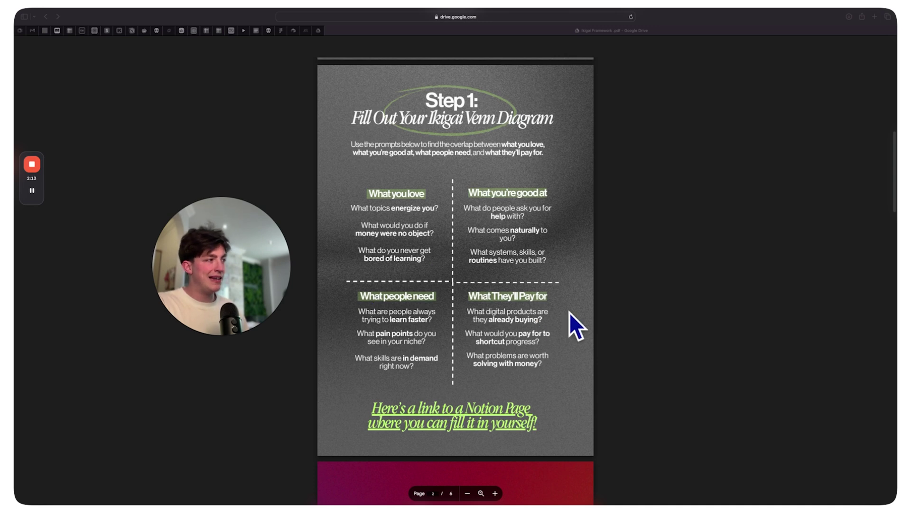
{"action": "scroll", "coordinate": [570, 312], "scroll_direction": "up", "scroll_amount": 6}
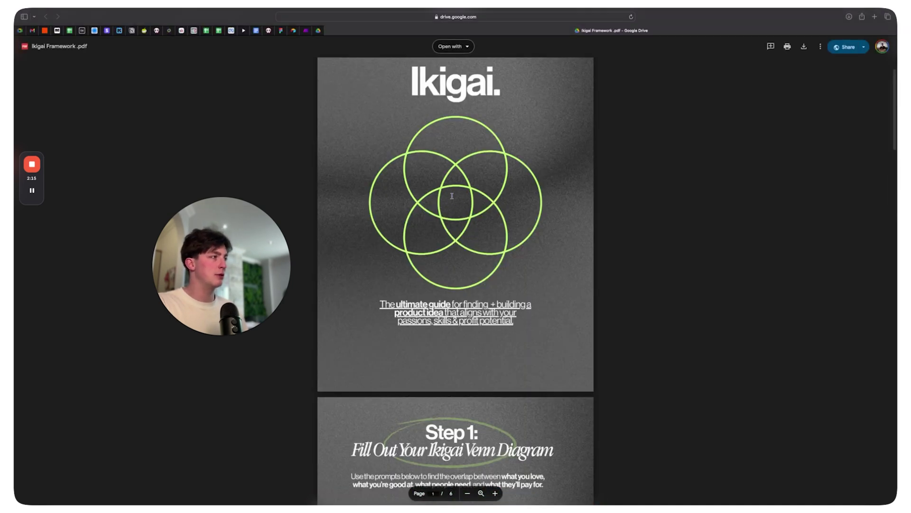
{"action": "scroll", "coordinate": [454, 207], "scroll_direction": "up", "scroll_amount": 1}
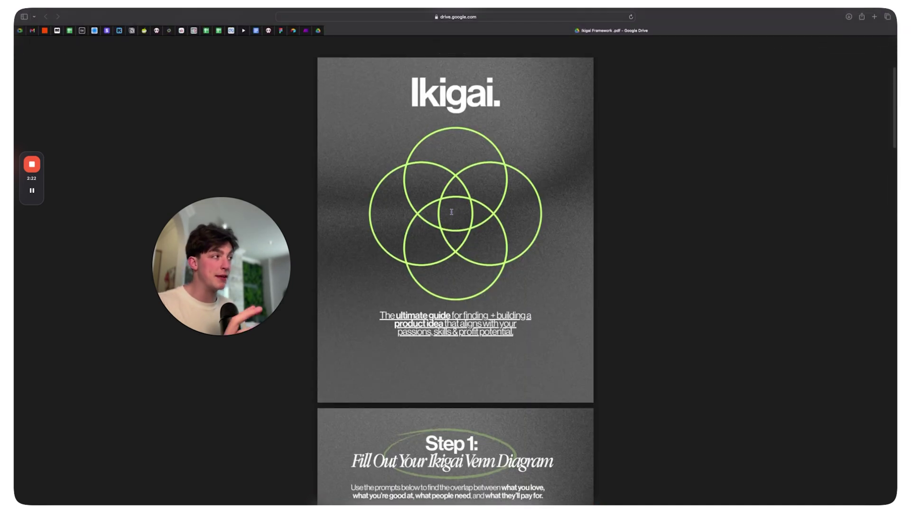
{"action": "scroll", "coordinate": [454, 212], "scroll_direction": "down", "scroll_amount": 5}
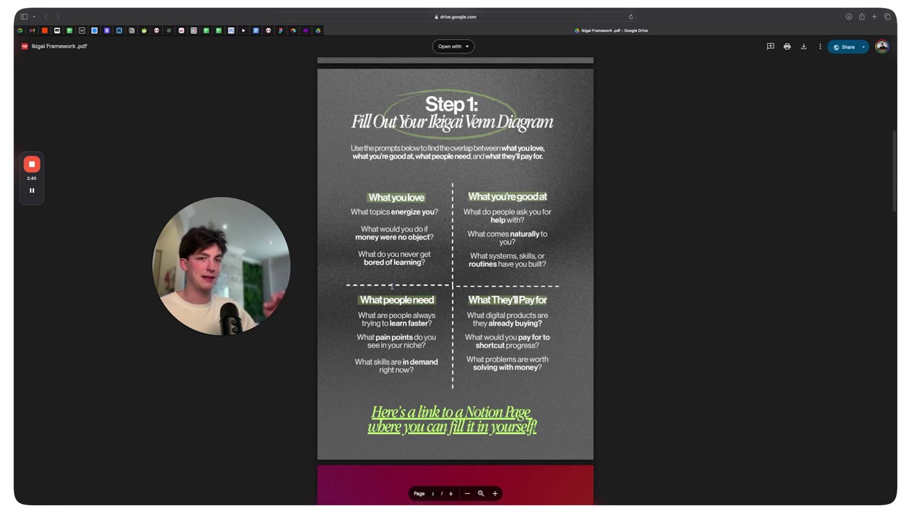
{"action": "scroll", "coordinate": [563, 387], "scroll_direction": "down", "scroll_amount": 2}
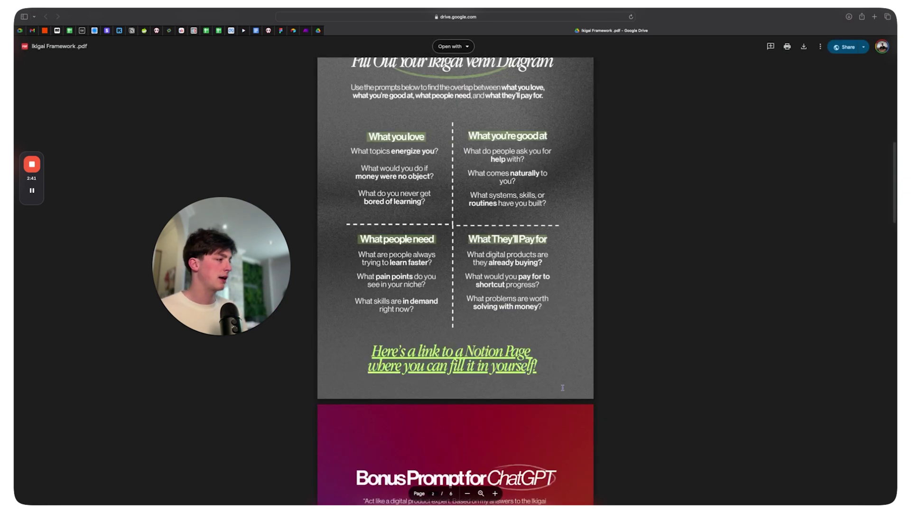
Step: Open the Notion Ikigai Product Clarity Worksheet linked from the PDF's Step 1 page
{"action": "left_click", "coordinate": [446, 358]}
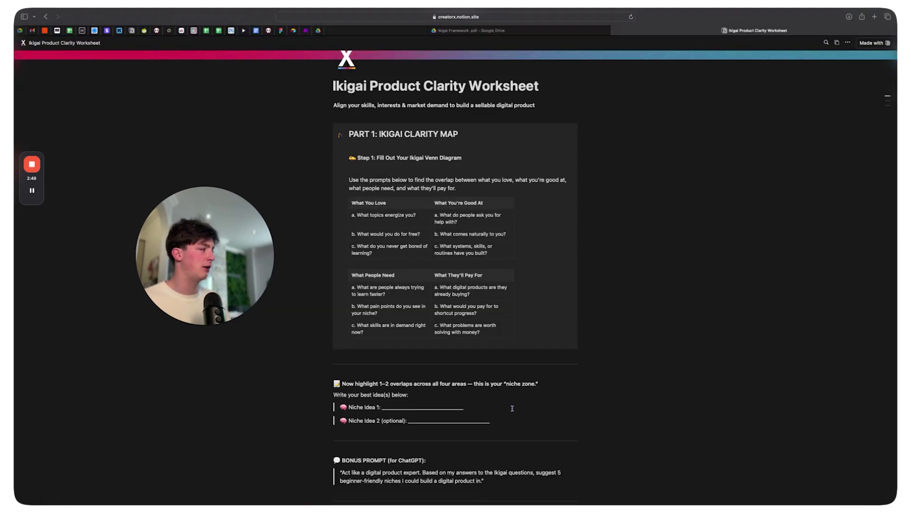
{"action": "scroll", "coordinate": [472, 387], "scroll_direction": "down", "scroll_amount": 3}
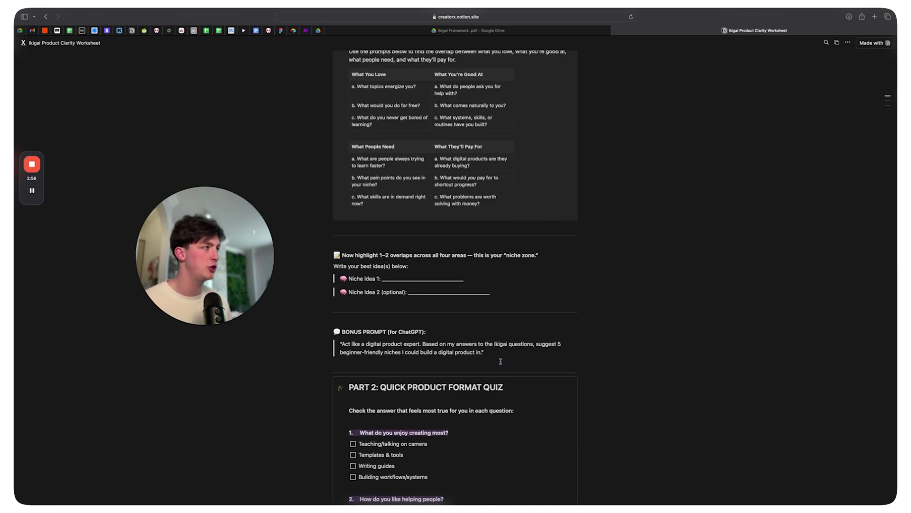
{"action": "scroll", "coordinate": [501, 361], "scroll_direction": "up", "scroll_amount": 2}
{"action": "scroll", "coordinate": [472, 281], "scroll_direction": "down", "scroll_amount": 3}
{"action": "scroll", "coordinate": [475, 358], "scroll_direction": "down", "scroll_amount": 2}
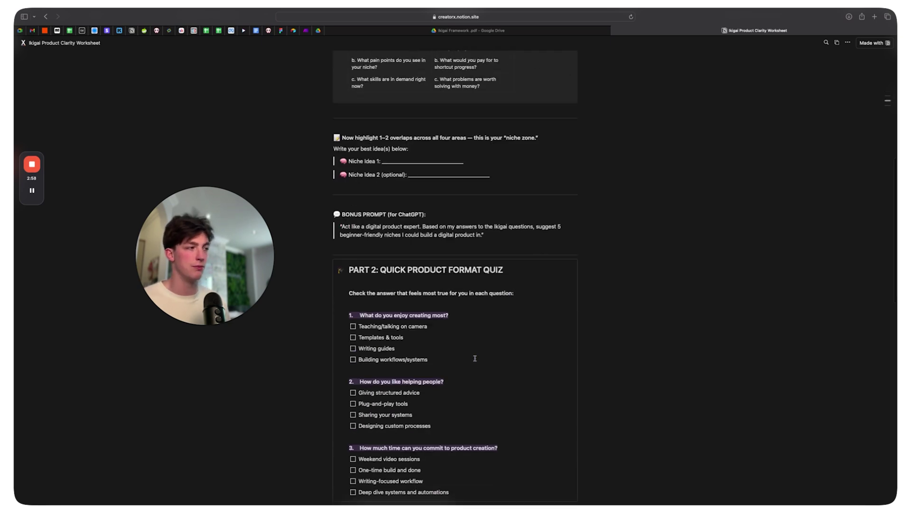
{"action": "scroll", "coordinate": [515, 375], "scroll_direction": "down", "scroll_amount": 1}
{"action": "scroll", "coordinate": [574, 262], "scroll_direction": "down", "scroll_amount": 2}
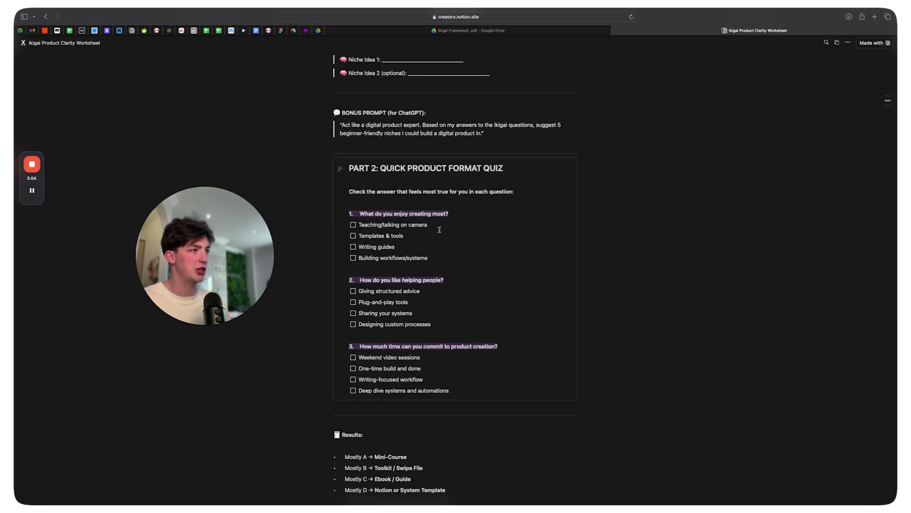
{"action": "left_click", "coordinate": [470, 30]}
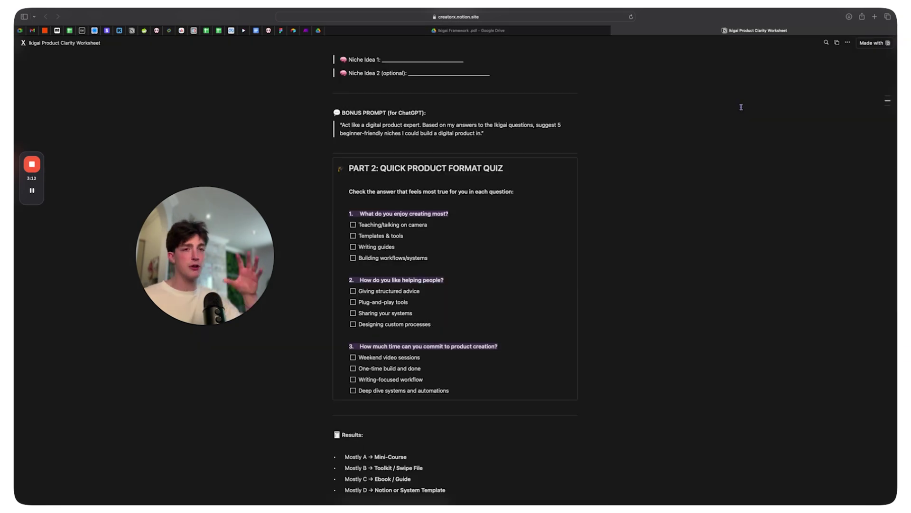
{"action": "scroll", "coordinate": [417, 358], "scroll_direction": "down", "scroll_amount": 3}
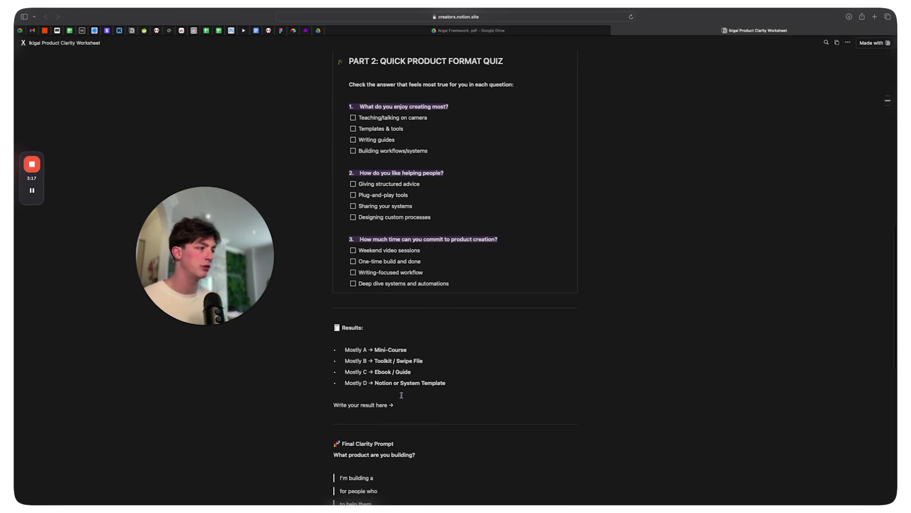
{"action": "left_click", "coordinate": [470, 30]}
{"action": "scroll", "coordinate": [459, 346], "scroll_direction": "down", "scroll_amount": 1}
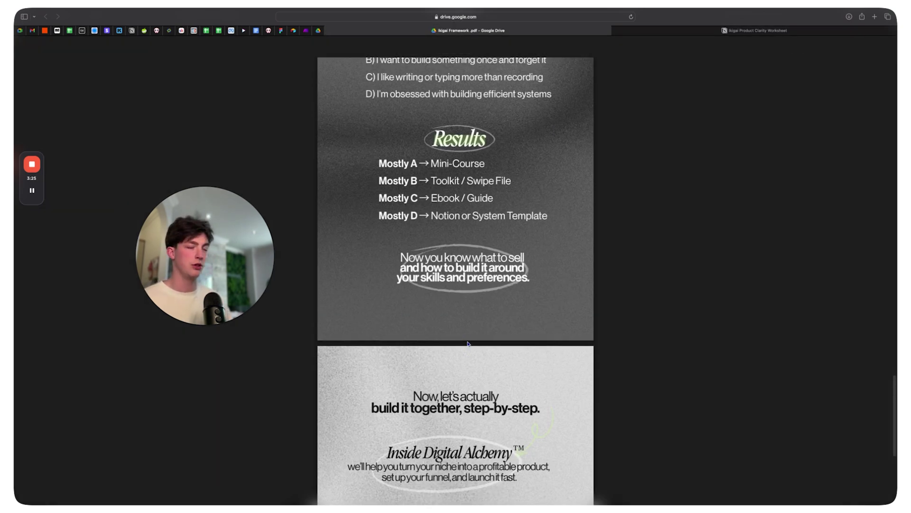
{"action": "scroll", "coordinate": [468, 344], "scroll_direction": "down", "scroll_amount": 5}
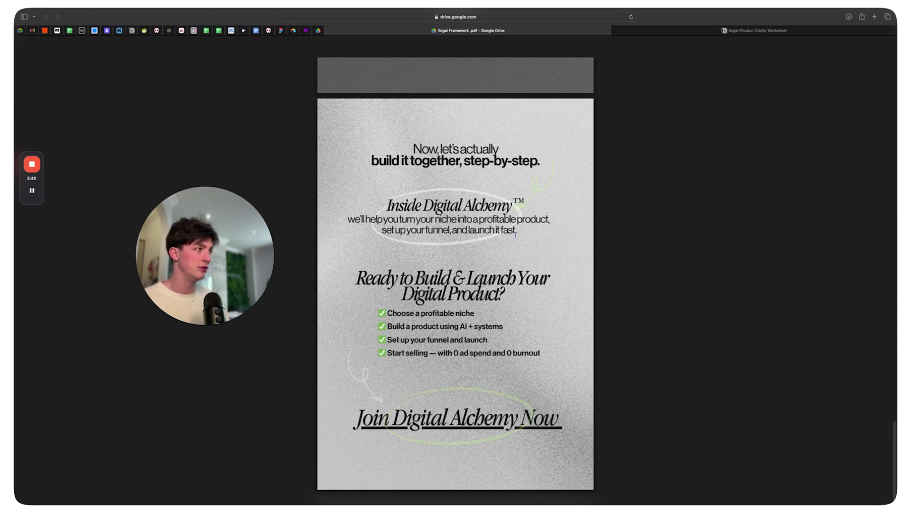
{"action": "scroll", "coordinate": [556, 364], "scroll_direction": "up", "scroll_amount": 2}
{"action": "scroll", "coordinate": [475, 457], "scroll_direction": "down", "scroll_amount": 2}
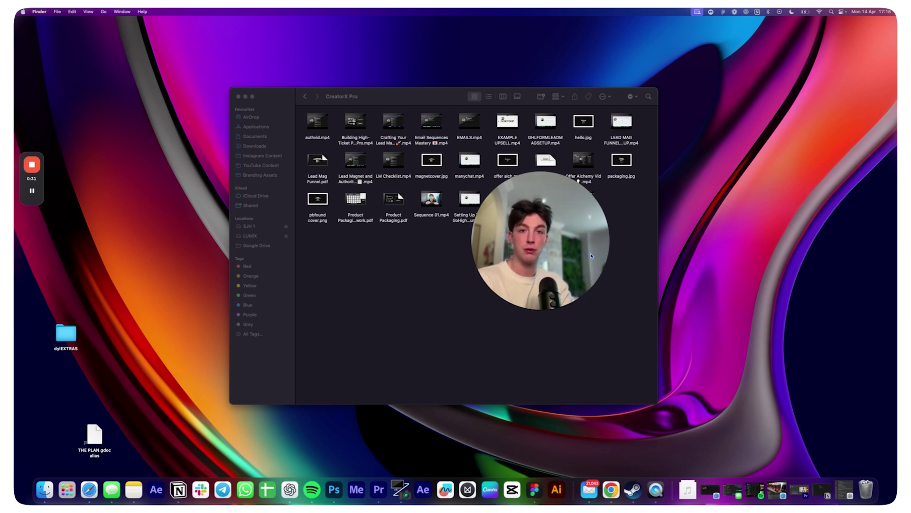
Step: Go to Sales funnels > Digital Alchemy > Payment Page in Systeme.io
{"action": "left_click_drag", "start_coordinate": [580, 251], "coordinate": [318, 211]}
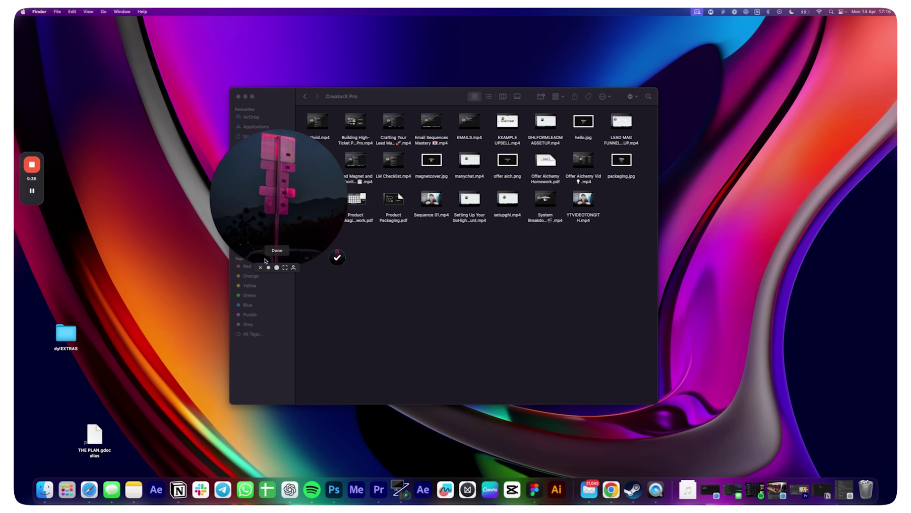
{"action": "left_click", "coordinate": [261, 268]}
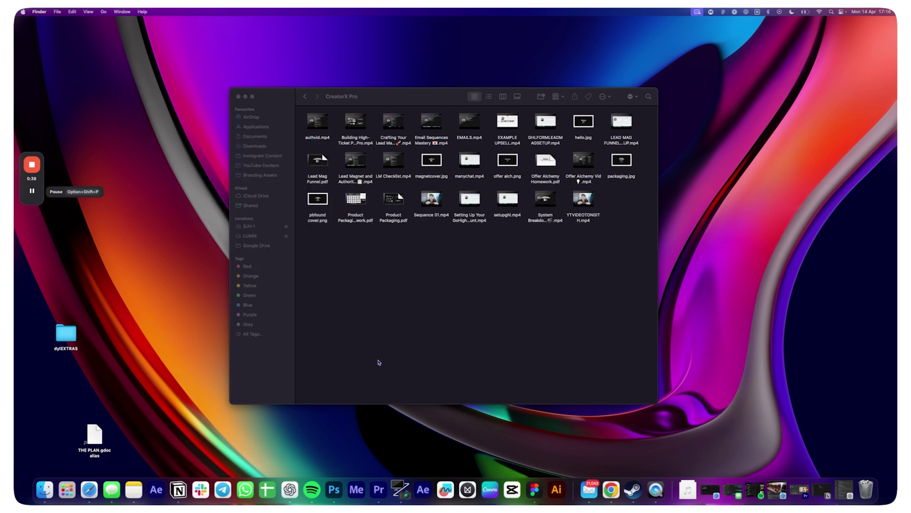
{"action": "mouse_move", "coordinate": [31, 206]}
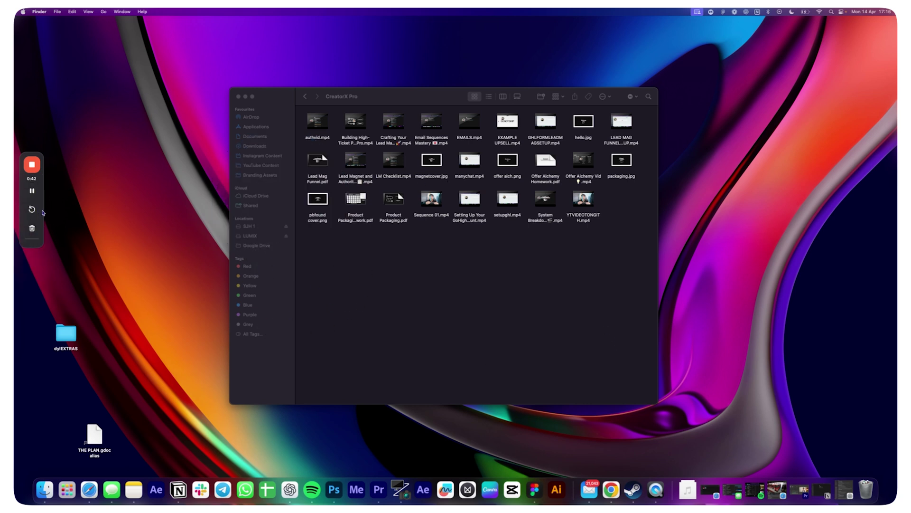
{"action": "left_click", "coordinate": [31, 292]}
{"action": "left_click", "coordinate": [55, 452]}
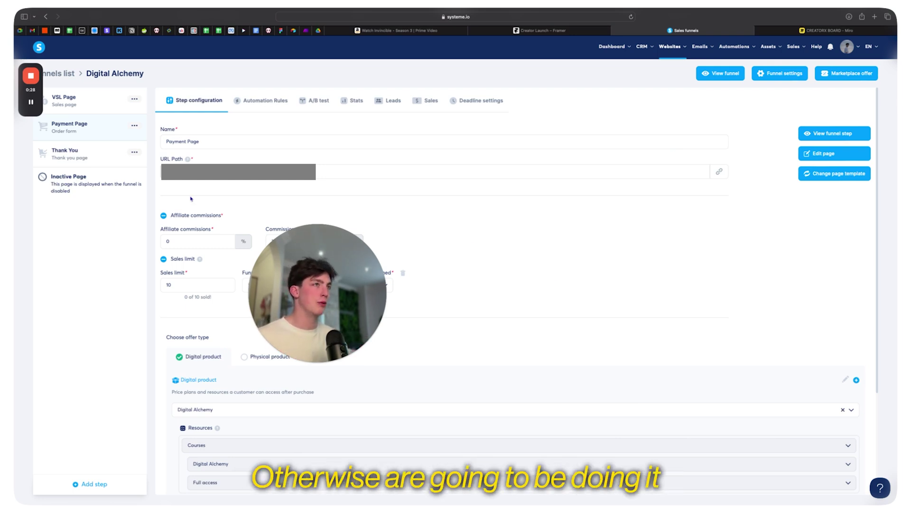
Step: Check the Digital Alchemy Thank You step, then switch to the Creator Launch project in Framer
{"action": "left_click_drag", "start_coordinate": [44, 101], "coordinate": [53, 272]}
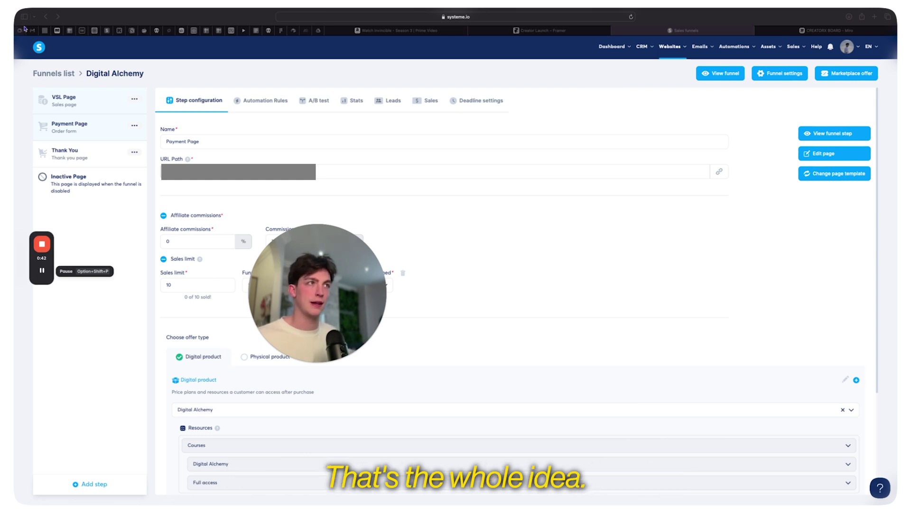
{"action": "left_click", "coordinate": [120, 200]}
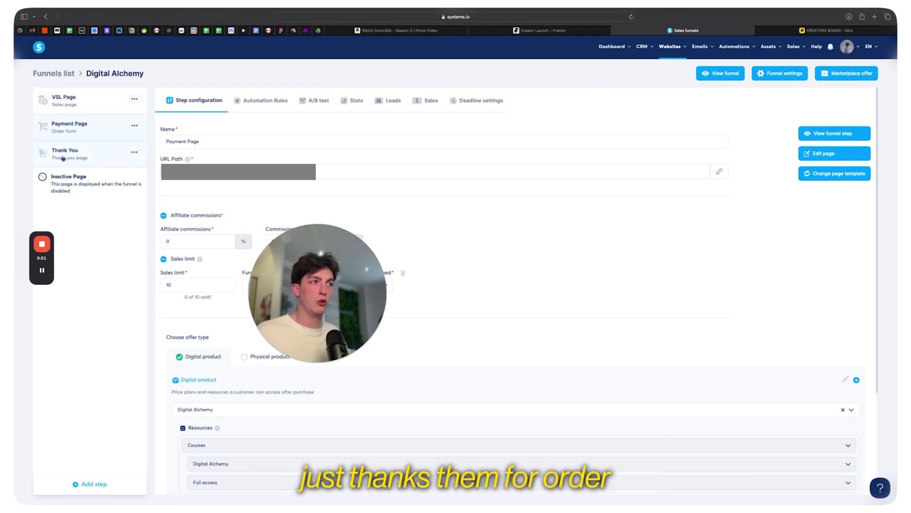
{"action": "left_click", "coordinate": [62, 158]}
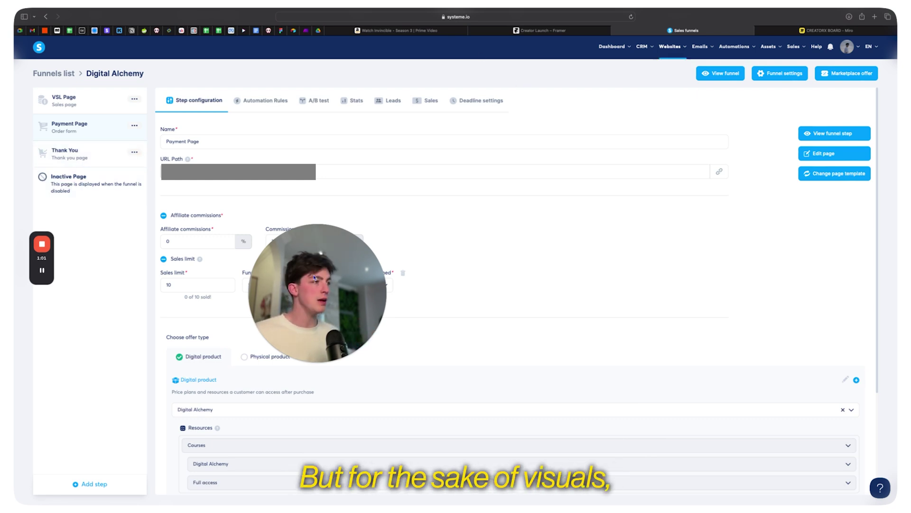
{"action": "left_click_drag", "start_coordinate": [315, 278], "coordinate": [448, 258]}
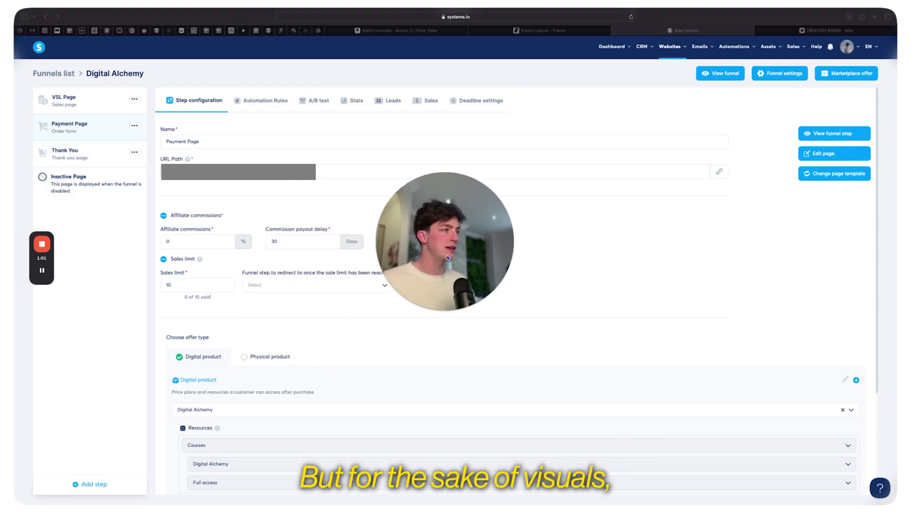
{"action": "left_click", "coordinate": [77, 182]}
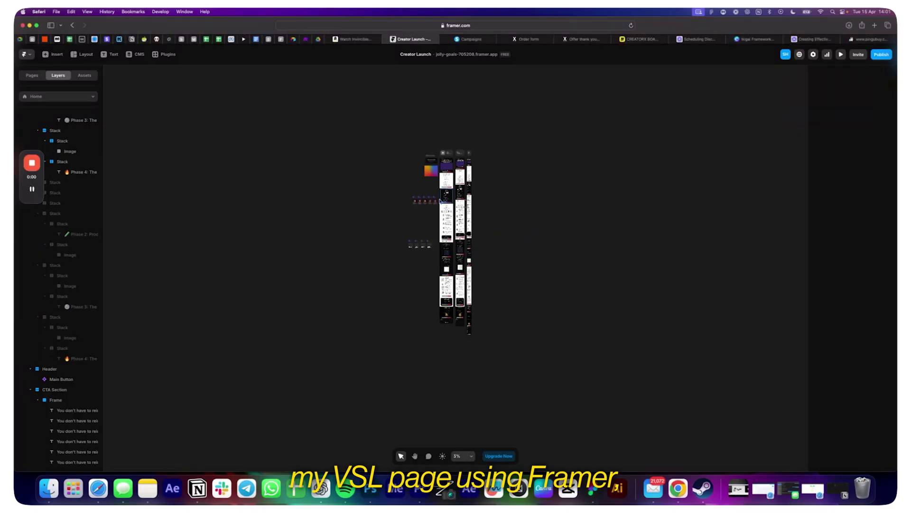
{"action": "scroll", "coordinate": [439, 200], "scroll_direction": "up", "scroll_amount": 5}
{"action": "scroll", "coordinate": [498, 200], "scroll_direction": "up", "scroll_amount": 10}
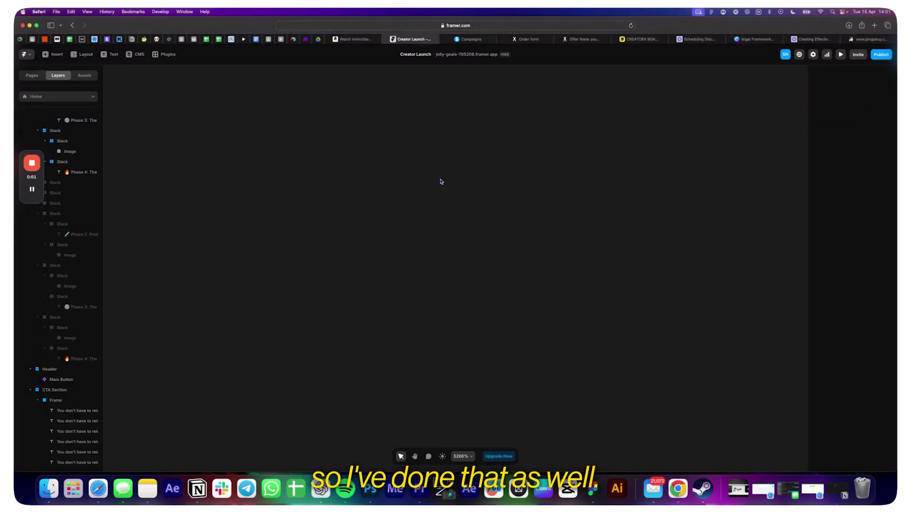
{"action": "left_click", "coordinate": [490, 436]}
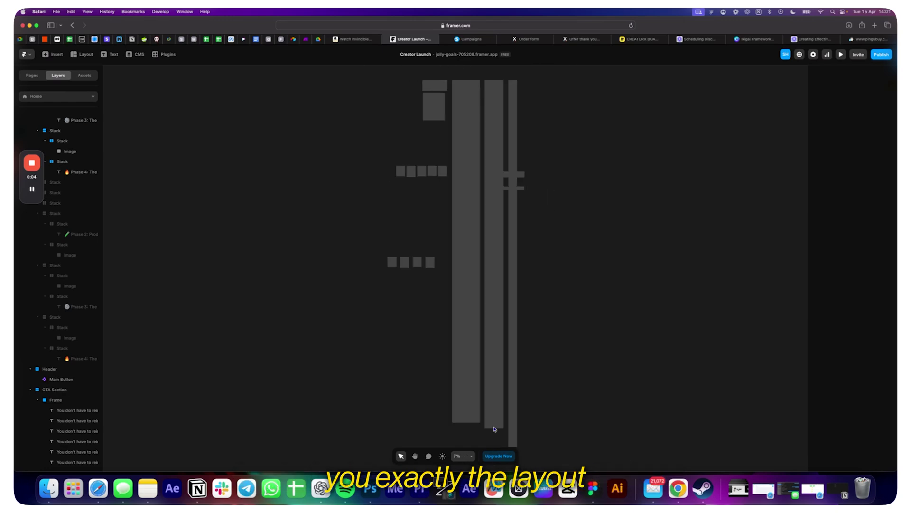
{"action": "scroll", "coordinate": [586, 244], "scroll_direction": "up", "scroll_amount": 5}
{"action": "scroll", "coordinate": [496, 136], "scroll_direction": "up", "scroll_amount": 5}
{"action": "scroll", "coordinate": [497, 136], "scroll_direction": "down", "scroll_amount": 5}
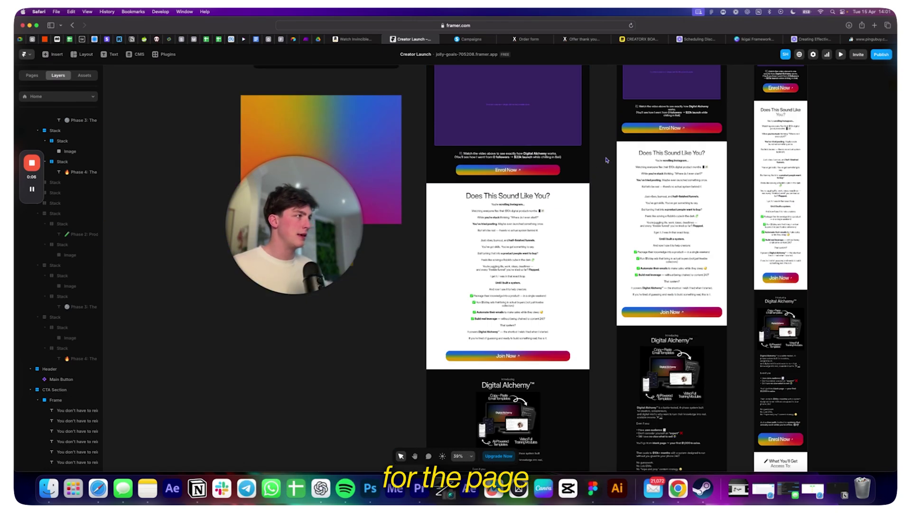
{"action": "scroll", "coordinate": [542, 285], "scroll_direction": "down", "scroll_amount": 3}
{"action": "scroll", "coordinate": [596, 375], "scroll_direction": "down", "scroll_amount": 3}
{"action": "scroll", "coordinate": [597, 375], "scroll_direction": "down", "scroll_amount": 2}
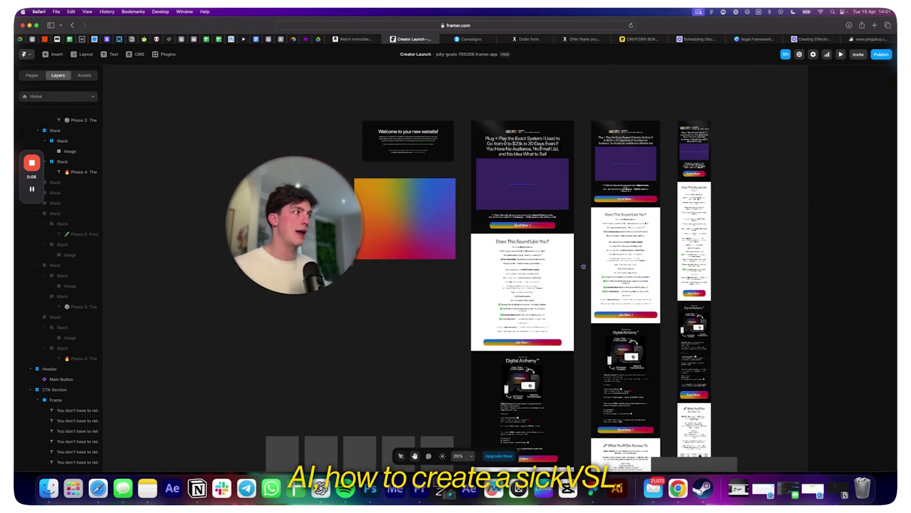
{"action": "scroll", "coordinate": [584, 343], "scroll_direction": "down", "scroll_amount": 5}
{"action": "scroll", "coordinate": [570, 299], "scroll_direction": "down", "scroll_amount": 5}
{"action": "scroll", "coordinate": [563, 279], "scroll_direction": "down", "scroll_amount": 5}
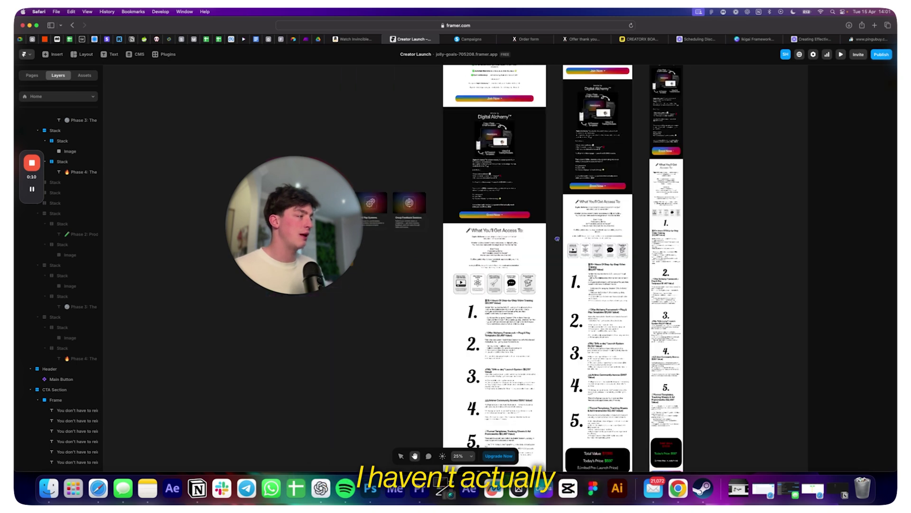
{"action": "scroll", "coordinate": [556, 272], "scroll_direction": "down", "scroll_amount": 5}
{"action": "scroll", "coordinate": [545, 254], "scroll_direction": "down", "scroll_amount": 3}
{"action": "scroll", "coordinate": [545, 255], "scroll_direction": "down", "scroll_amount": 5}
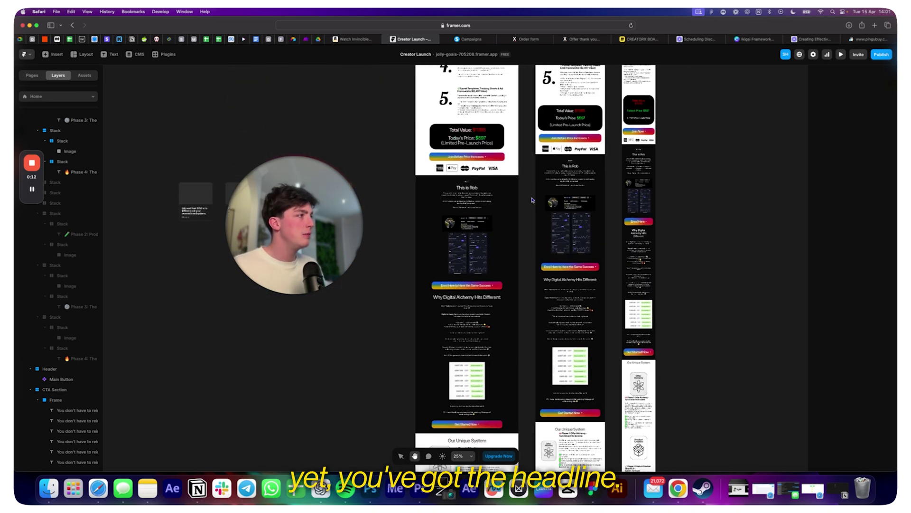
{"action": "scroll", "coordinate": [537, 255], "scroll_direction": "down", "scroll_amount": 5}
{"action": "scroll", "coordinate": [530, 257], "scroll_direction": "down", "scroll_amount": 5}
{"action": "scroll", "coordinate": [521, 258], "scroll_direction": "down", "scroll_amount": 3}
{"action": "scroll", "coordinate": [520, 259], "scroll_direction": "down", "scroll_amount": 5}
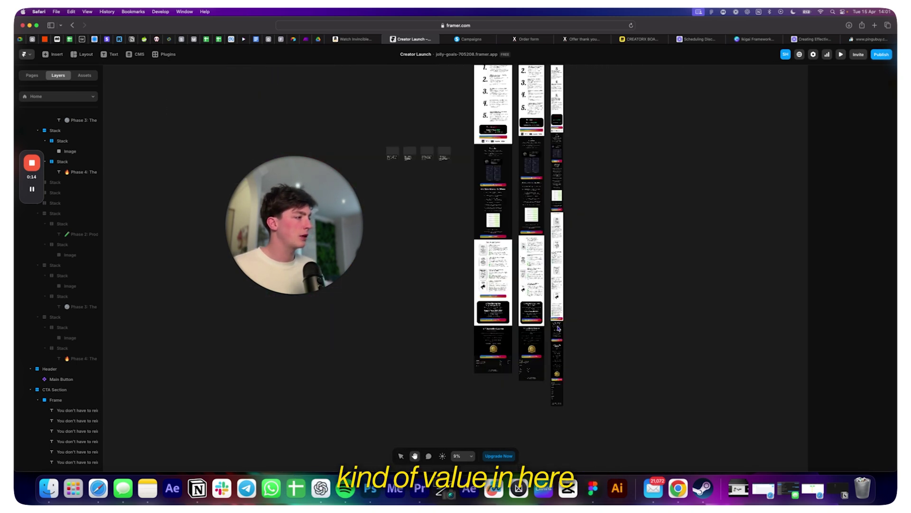
{"action": "scroll", "coordinate": [499, 249], "scroll_direction": "up", "scroll_amount": 5}
{"action": "scroll", "coordinate": [484, 246], "scroll_direction": "up", "scroll_amount": 5}
{"action": "scroll", "coordinate": [467, 243], "scroll_direction": "up", "scroll_amount": 3}
{"action": "scroll", "coordinate": [492, 253], "scroll_direction": "up", "scroll_amount": 5}
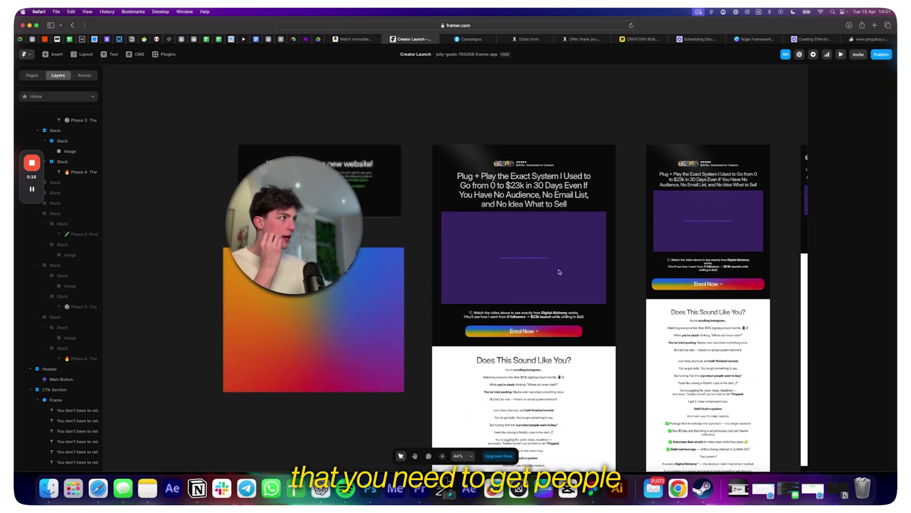
{"action": "scroll", "coordinate": [556, 281], "scroll_direction": "up", "scroll_amount": 5}
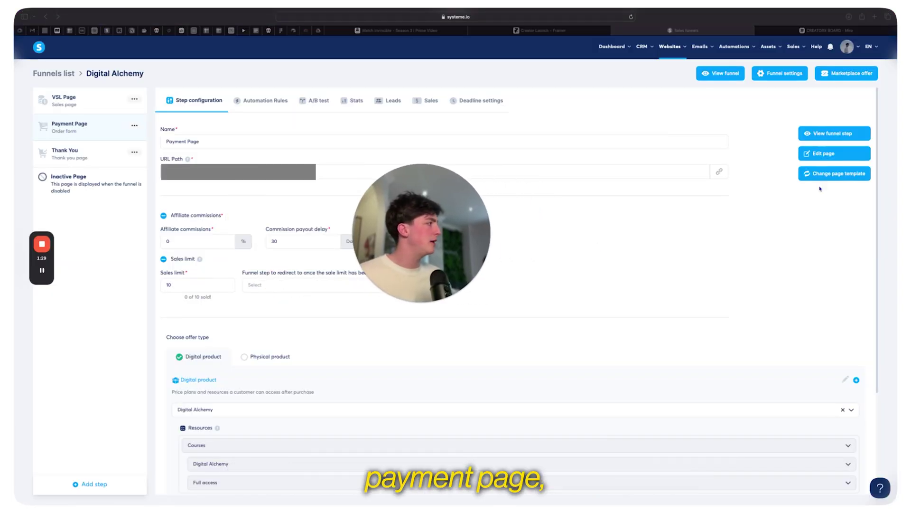
Step: Preview the live Digital Alchemy payment and thank-you pages, then switch to the CREATORX BOARD
{"action": "left_click", "coordinate": [723, 74]}
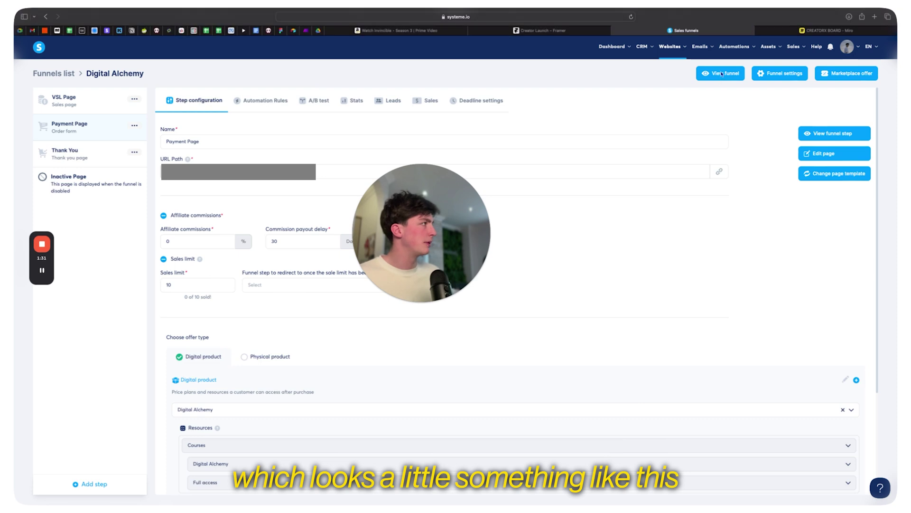
{"action": "left_click", "coordinate": [837, 136]}
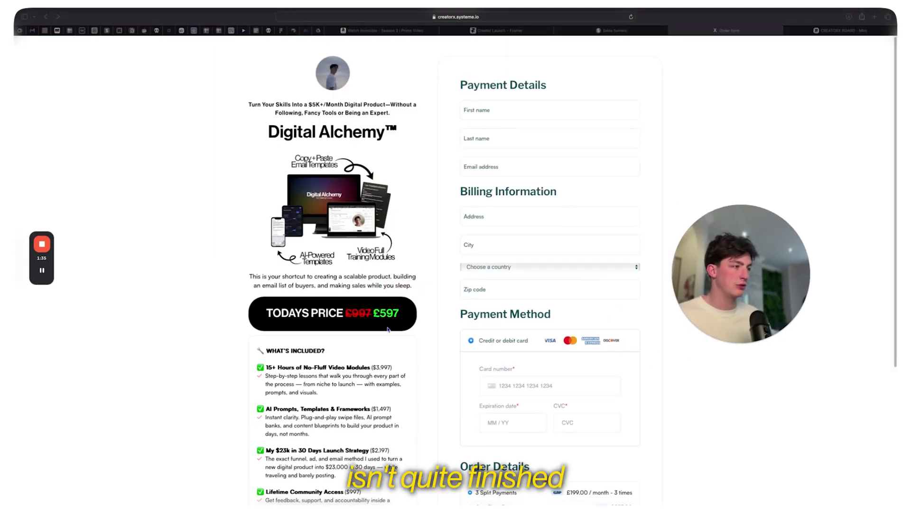
{"action": "scroll", "coordinate": [388, 329], "scroll_direction": "down", "scroll_amount": 2}
{"action": "scroll", "coordinate": [417, 287], "scroll_direction": "up", "scroll_amount": 2}
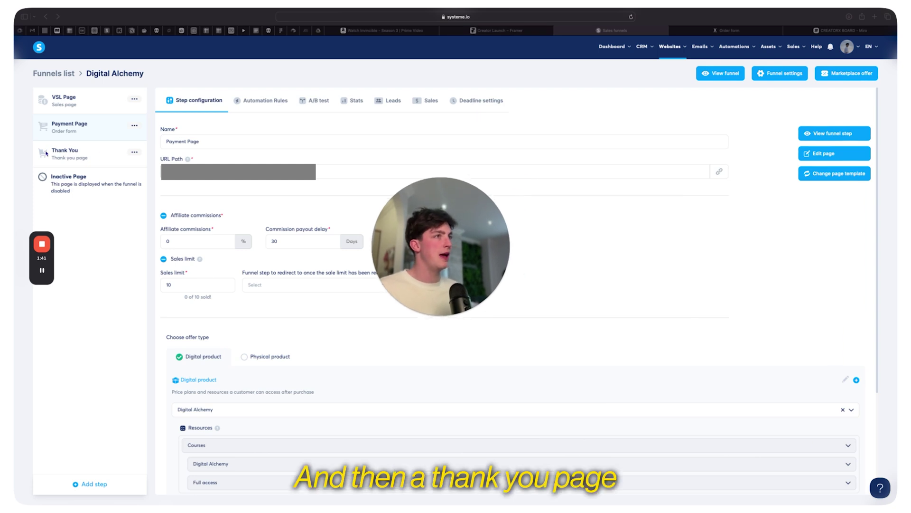
{"action": "left_click", "coordinate": [46, 152]}
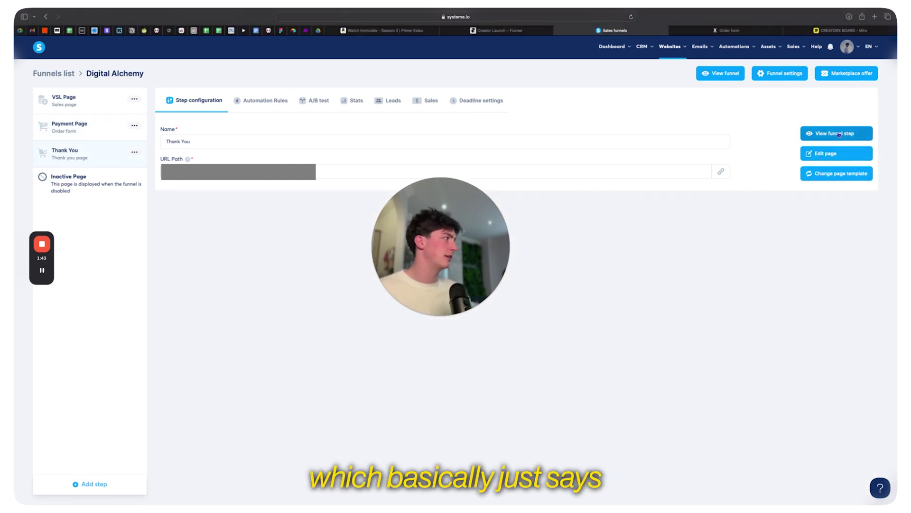
{"action": "left_click", "coordinate": [840, 134]}
{"action": "scroll", "coordinate": [489, 308], "scroll_direction": "down", "scroll_amount": 2}
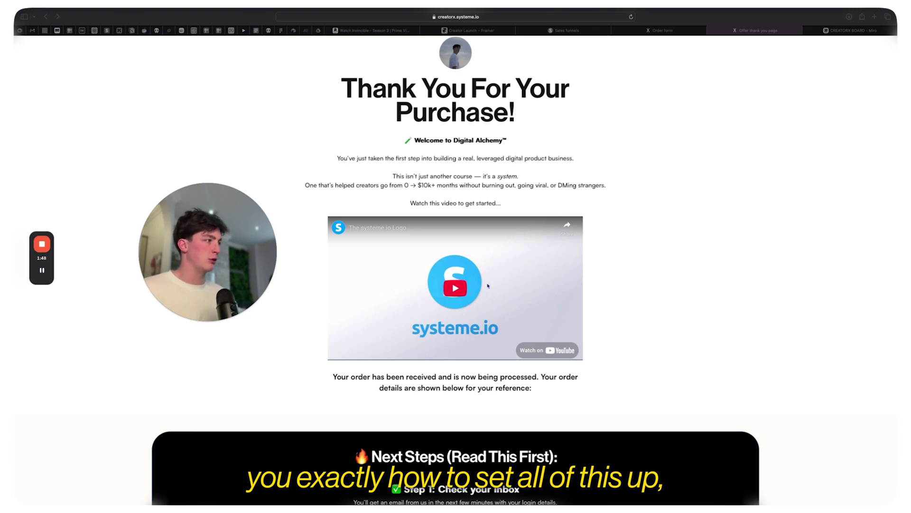
{"action": "scroll", "coordinate": [636, 320], "scroll_direction": "down", "scroll_amount": 2}
{"action": "scroll", "coordinate": [625, 350], "scroll_direction": "down", "scroll_amount": 4}
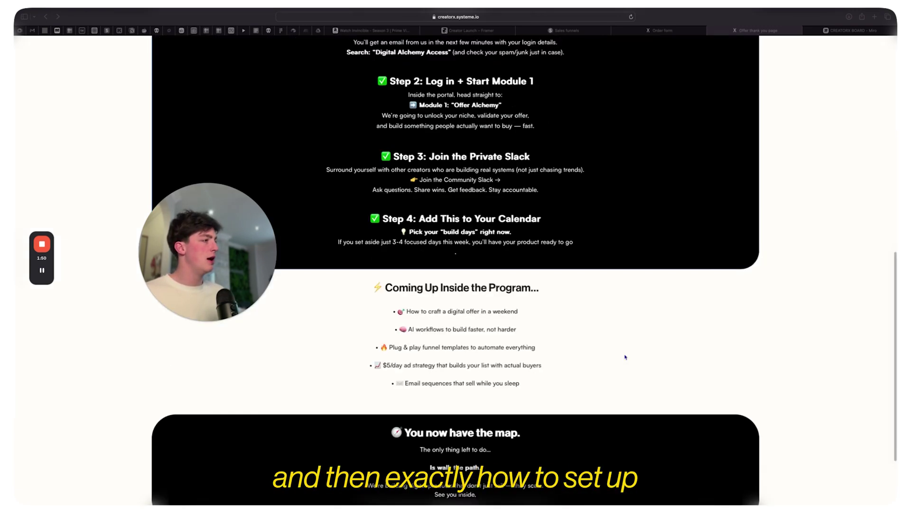
{"action": "scroll", "coordinate": [472, 234], "scroll_direction": "up", "scroll_amount": 1}
{"action": "scroll", "coordinate": [526, 264], "scroll_direction": "down", "scroll_amount": 4}
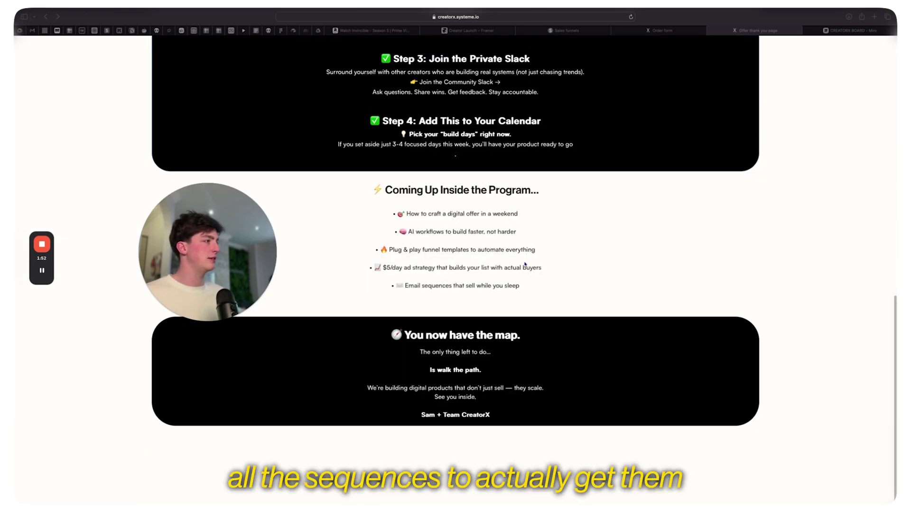
{"action": "scroll", "coordinate": [461, 207], "scroll_direction": "up", "scroll_amount": 10}
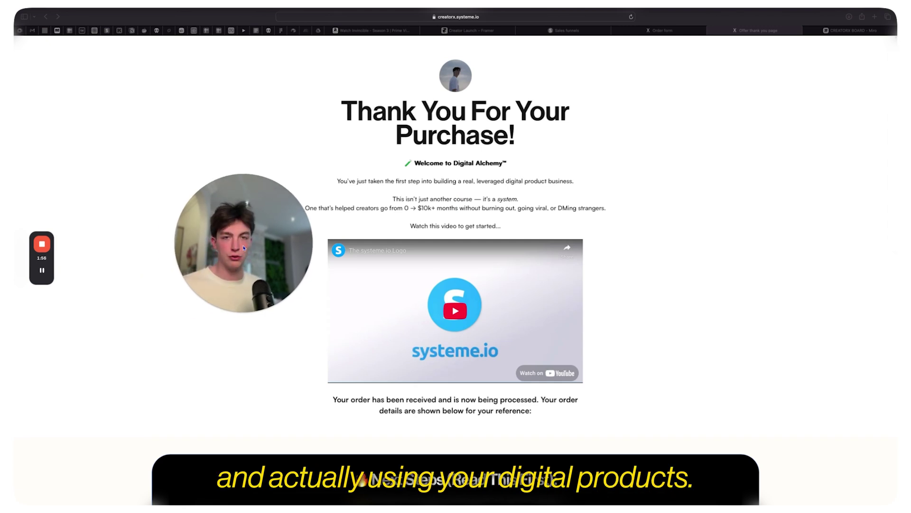
{"action": "left_click", "coordinate": [851, 31]}
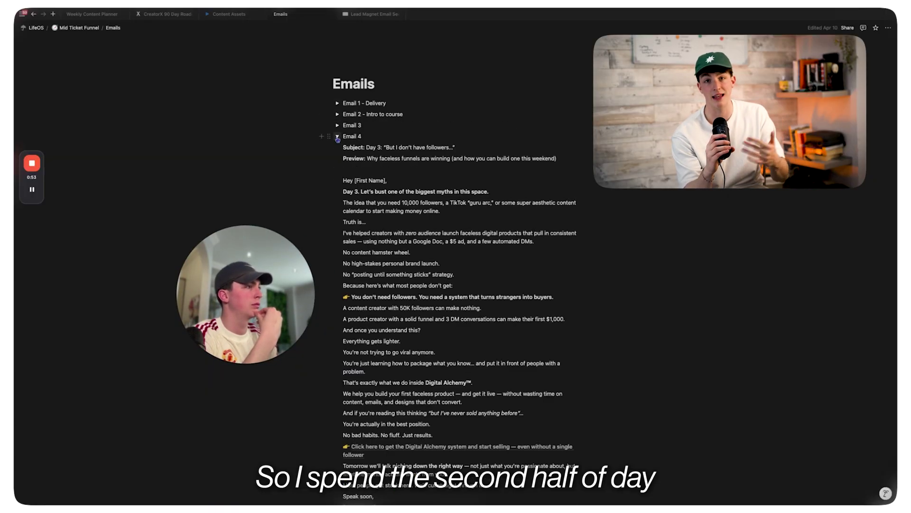
Step: Expand Email 4 and the later emails in the Notion Emails sequence
{"action": "left_click", "coordinate": [338, 147]}
{"action": "left_click", "coordinate": [338, 158]}
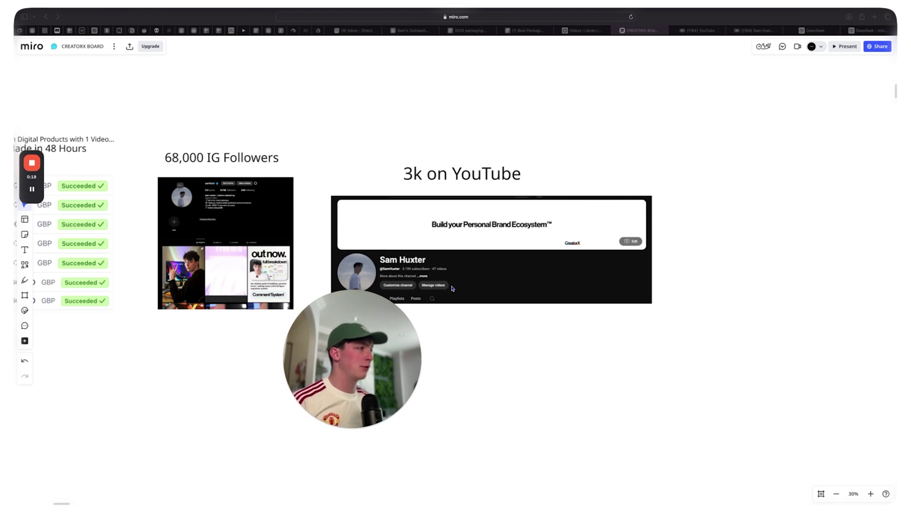
{"action": "left_click_drag", "start_coordinate": [377, 350], "coordinate": [450, 293]}
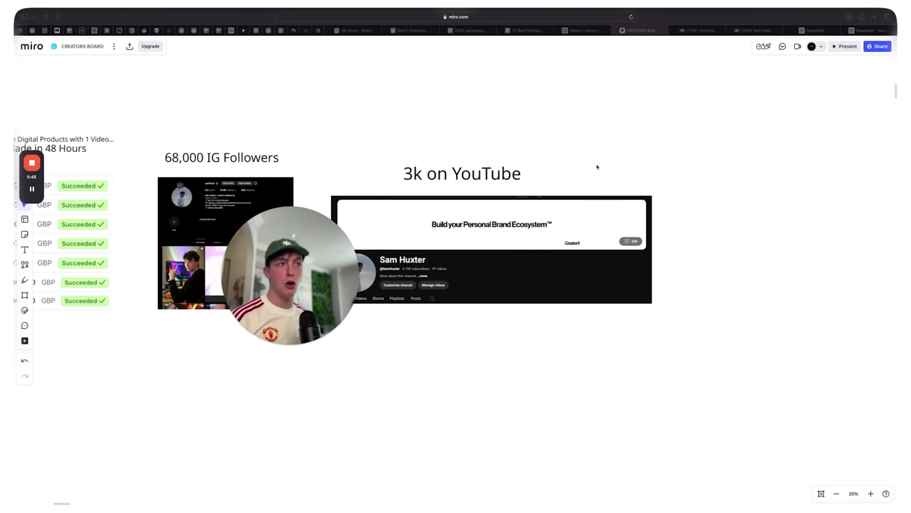
{"action": "left_click_drag", "start_coordinate": [322, 292], "coordinate": [441, 294]}
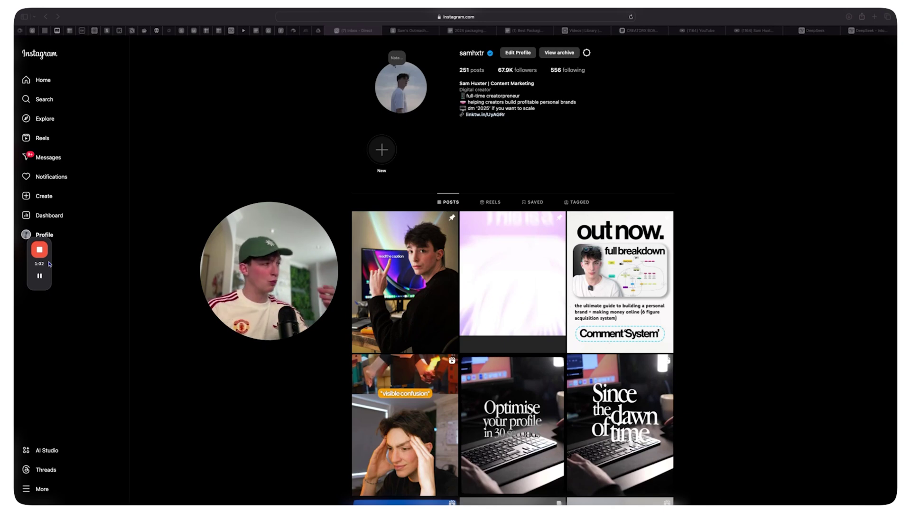
Step: Open the pinned read-the-caption post and start boosting it as an ad
{"action": "left_click", "coordinate": [391, 307]}
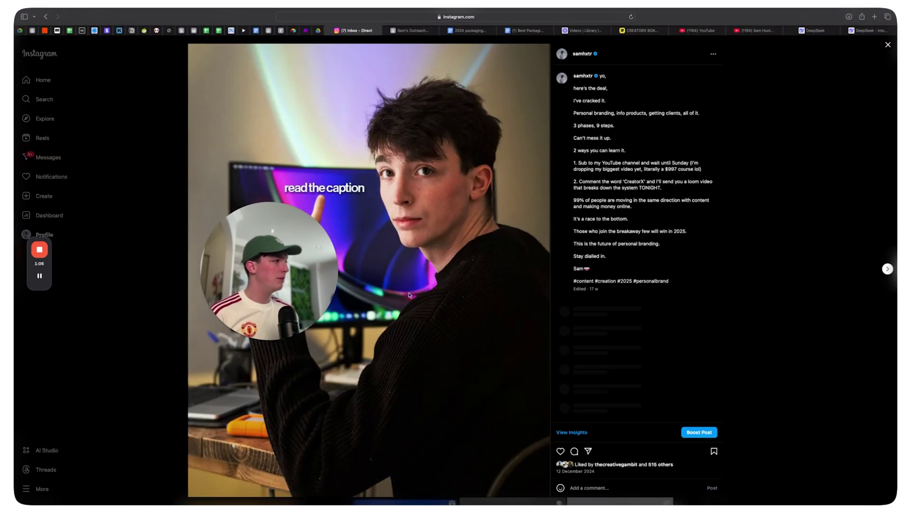
{"action": "left_click_drag", "start_coordinate": [270, 290], "coordinate": [411, 303]}
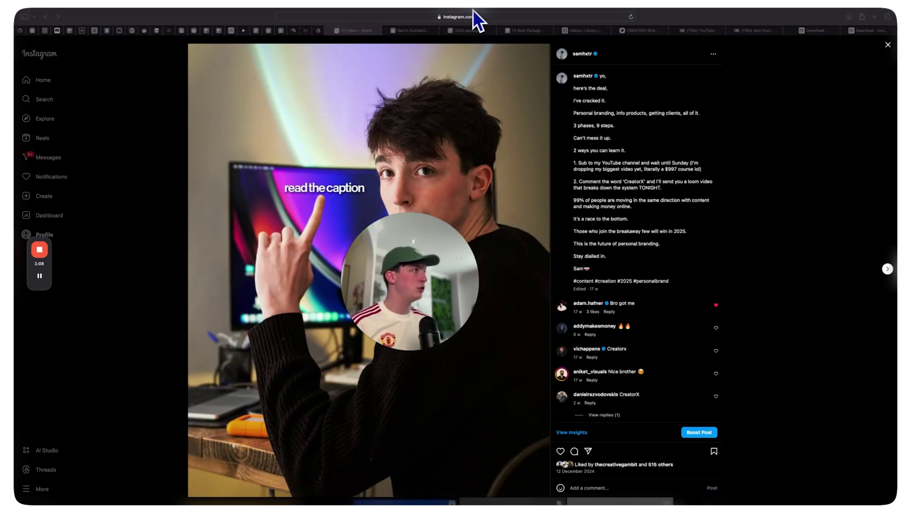
{"action": "left_click", "coordinate": [584, 301]}
{"action": "left_click_drag", "start_coordinate": [394, 307], "coordinate": [395, 296]}
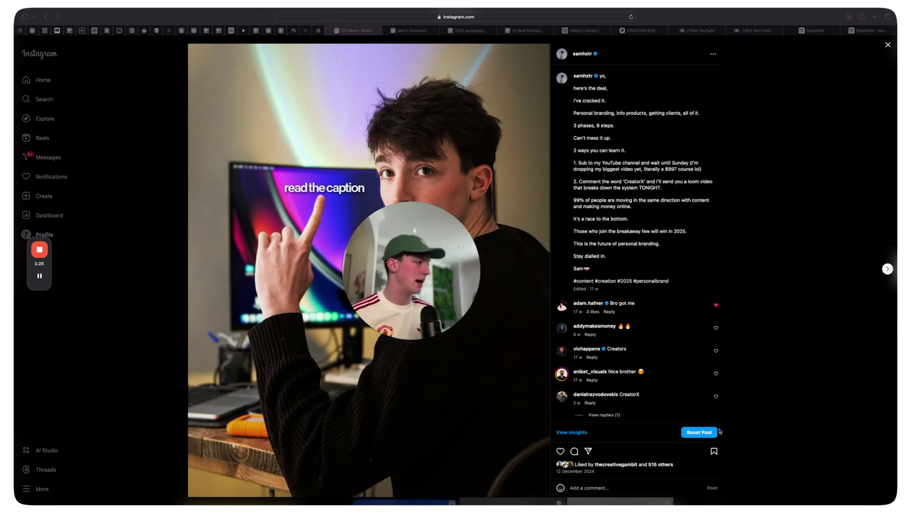
{"action": "left_click", "coordinate": [718, 431]}
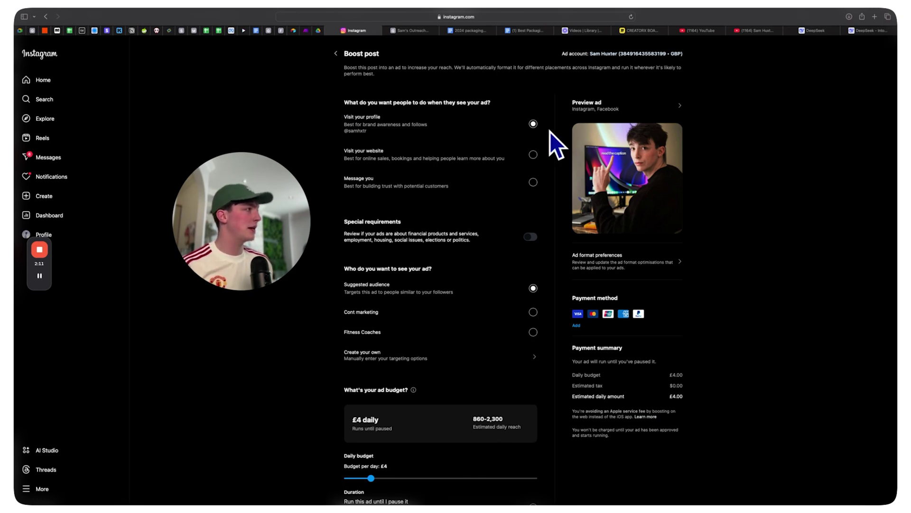
{"action": "scroll", "coordinate": [542, 155], "scroll_direction": "down", "scroll_amount": 1}
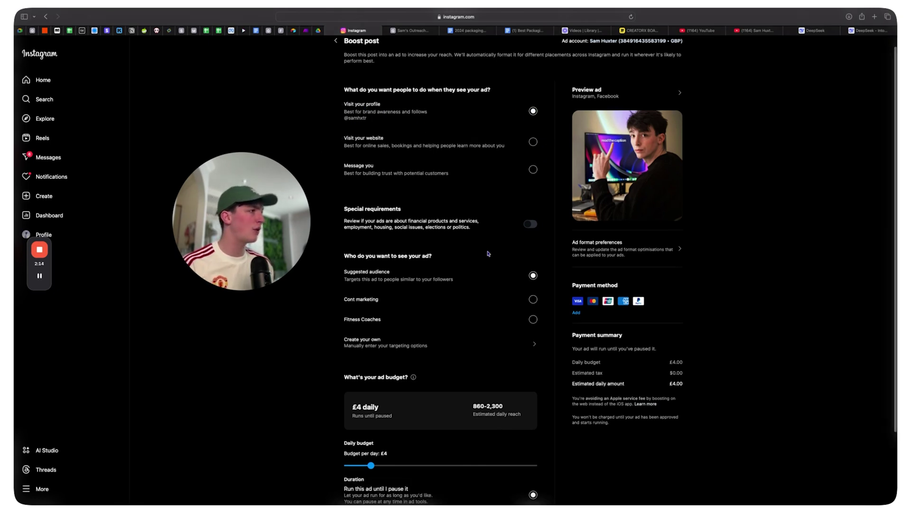
{"action": "scroll", "coordinate": [489, 263], "scroll_direction": "down", "scroll_amount": 2}
{"action": "scroll", "coordinate": [390, 208], "scroll_direction": "down", "scroll_amount": 2}
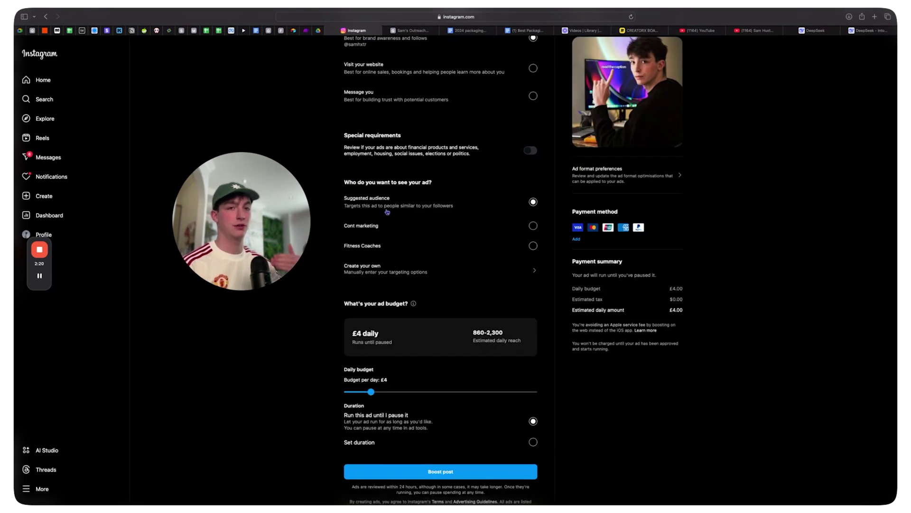
Step: Start a Digital Alchemy custom audience located in the UK and New York
{"action": "left_click", "coordinate": [399, 269]}
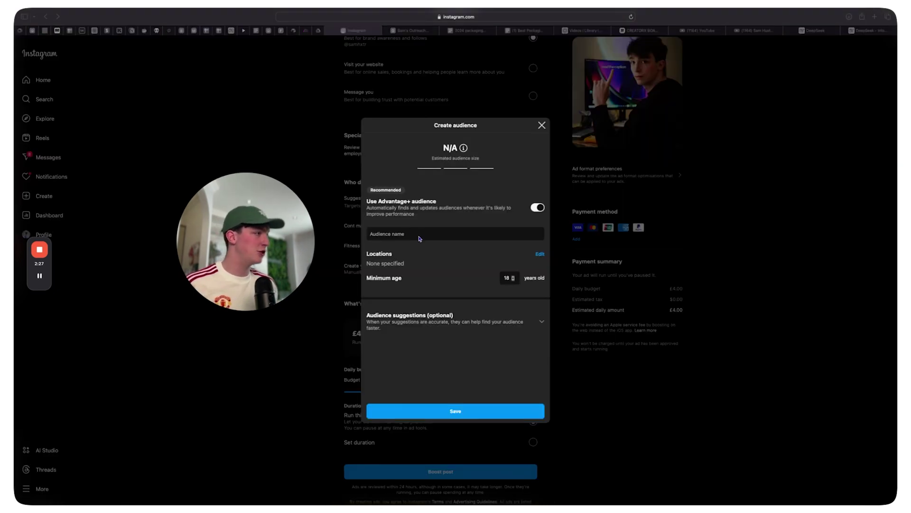
{"action": "left_click", "coordinate": [510, 239]}
{"action": "type", "text": "Digital Alche"}
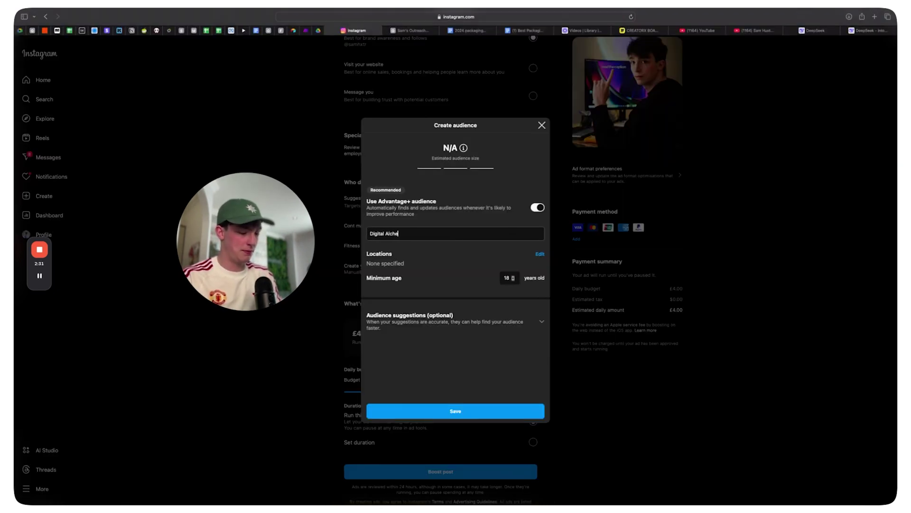
{"action": "left_click", "coordinate": [541, 254]}
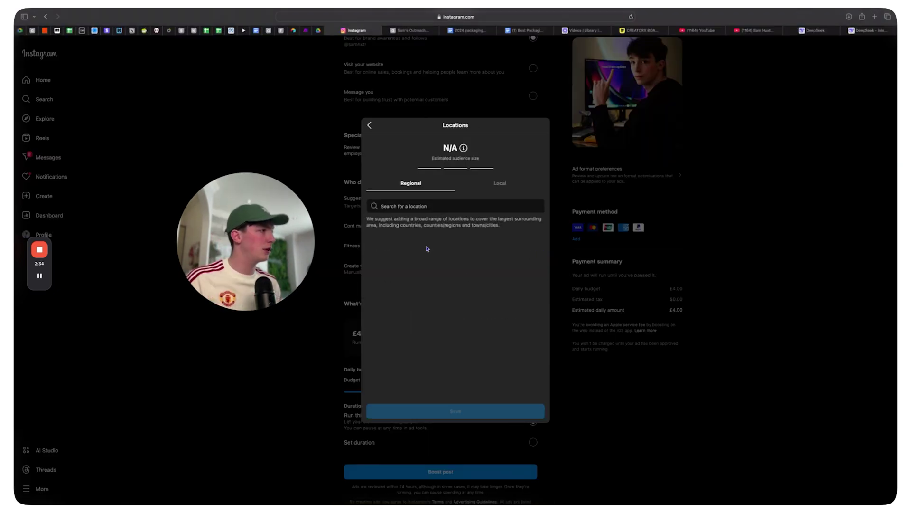
{"action": "type", "text": "unite"}
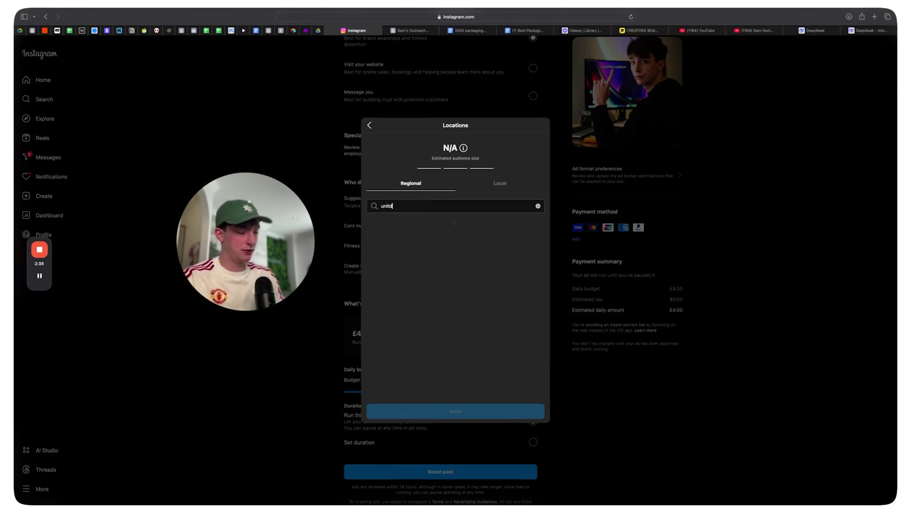
{"action": "left_click", "coordinate": [506, 411]}
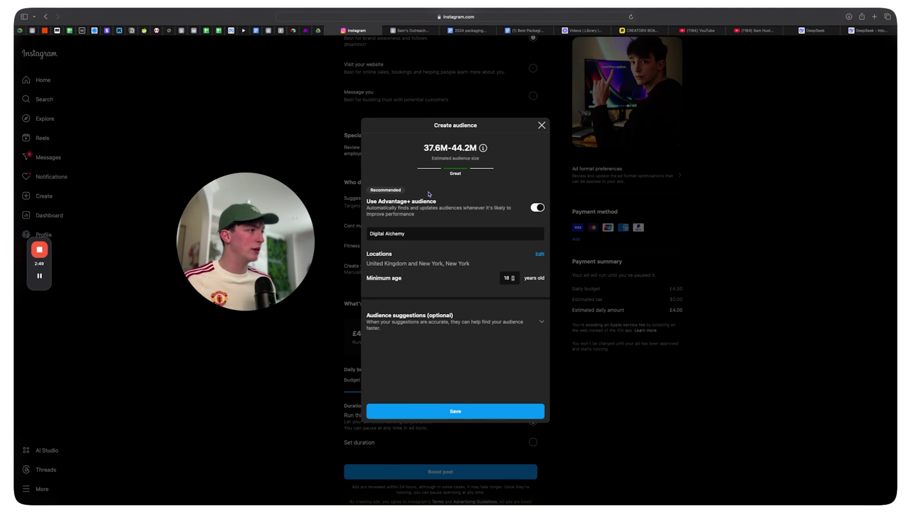
Step: Limit the audience to men aged 18–55 and save it
{"action": "left_click", "coordinate": [442, 319]}
{"action": "scroll", "coordinate": [448, 342], "scroll_direction": "down", "scroll_amount": 2}
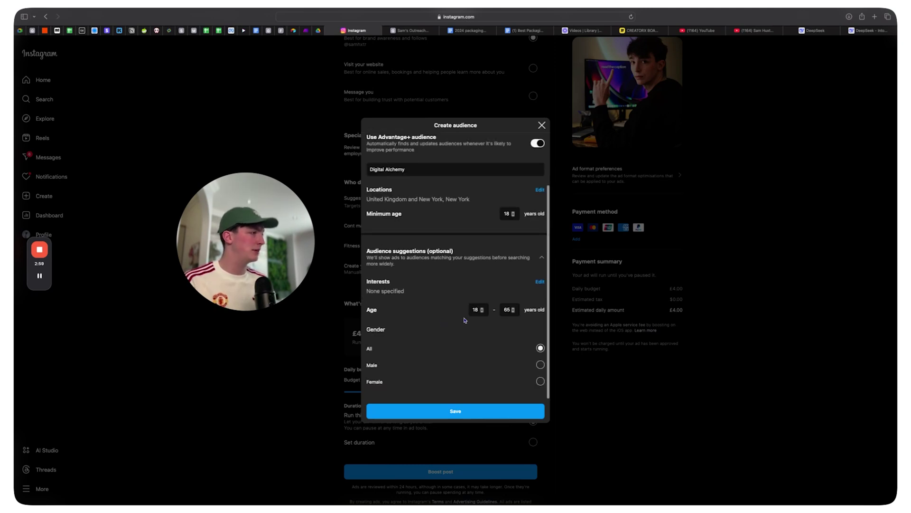
{"action": "double_click", "coordinate": [482, 313]}
{"action": "left_click", "coordinate": [513, 311]}
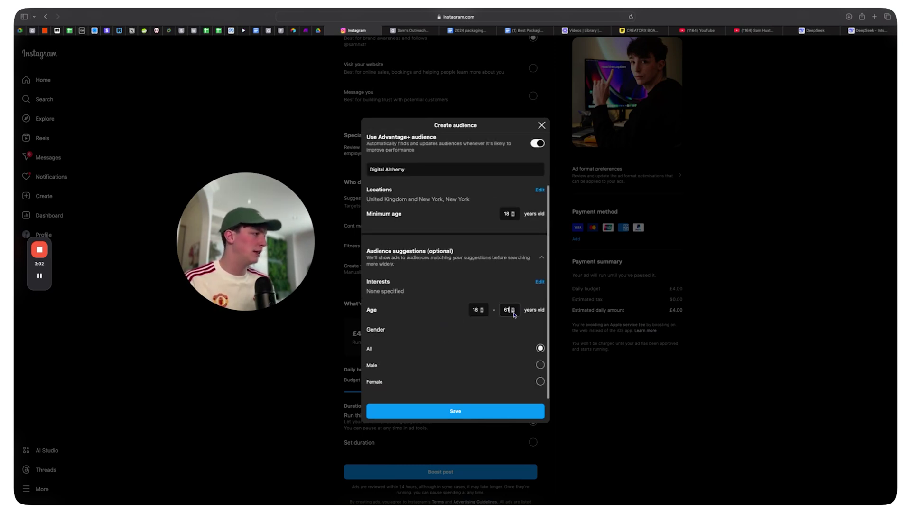
{"action": "left_click", "coordinate": [513, 312]}
{"action": "left_click", "coordinate": [513, 311]}
{"action": "left_click", "coordinate": [513, 311]}
{"action": "left_click", "coordinate": [540, 364]}
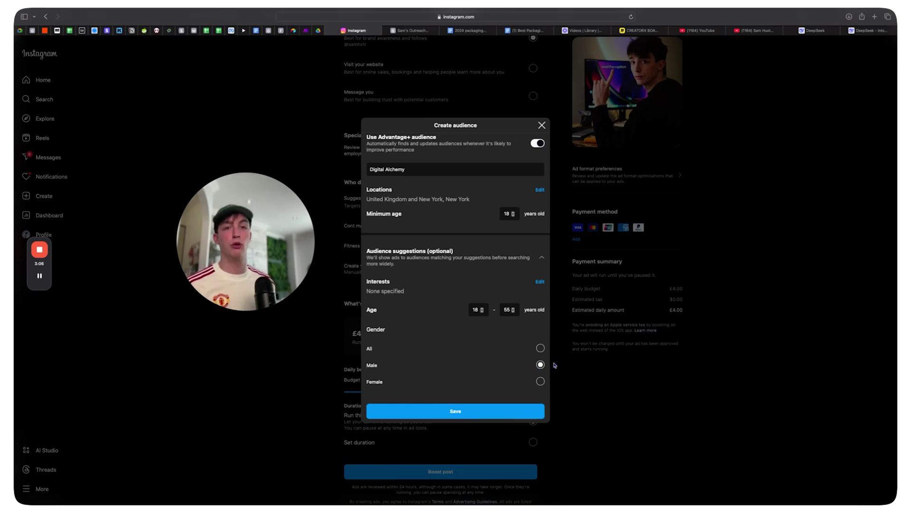
{"action": "left_click", "coordinate": [456, 413]}
{"action": "mouse_move", "coordinate": [423, 387]}
{"action": "left_mouse_down"}
{"action": "mouse_move", "coordinate": [410, 387]}
{"action": "mouse_move", "coordinate": [417, 387]}
{"action": "left_mouse_up"}
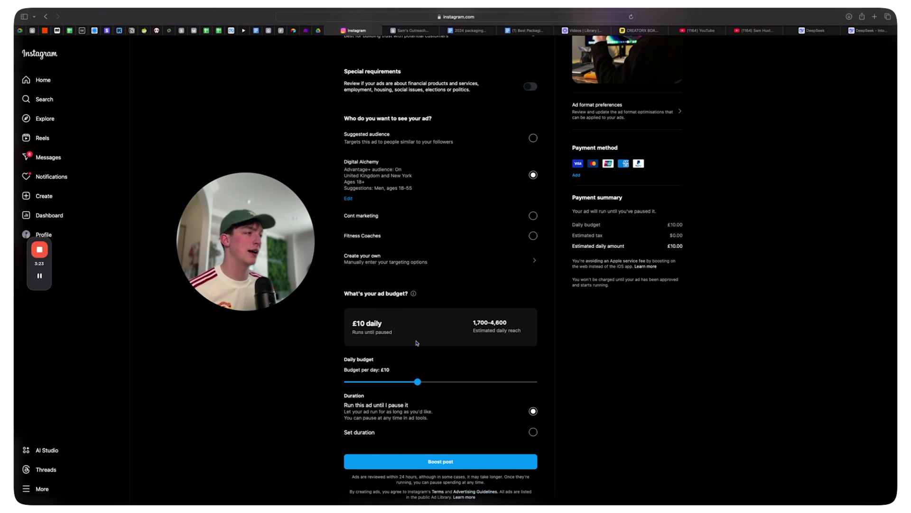
Step: Set the boost to £5 per day for 7 days, £35 in total
{"action": "left_click_drag", "start_coordinate": [418, 382], "coordinate": [378, 382]}
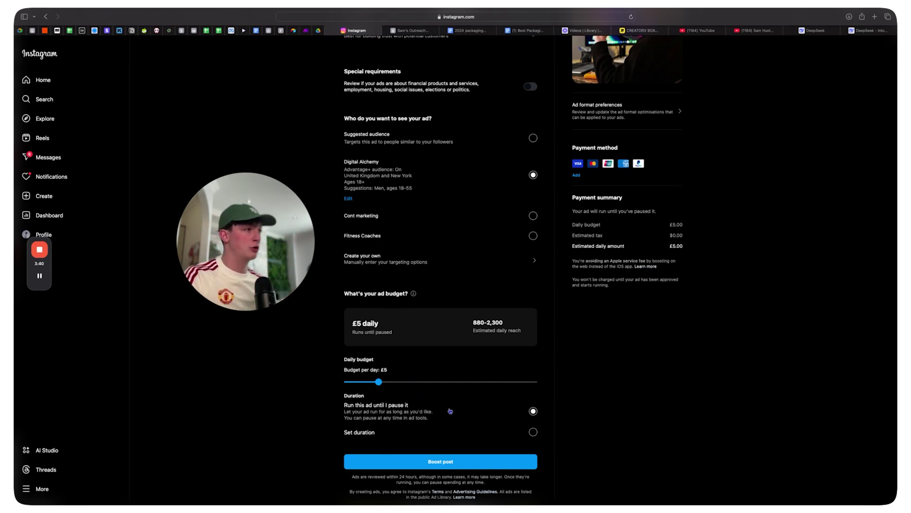
{"action": "scroll", "coordinate": [432, 333], "scroll_direction": "up", "scroll_amount": 2}
{"action": "scroll", "coordinate": [436, 365], "scroll_direction": "down", "scroll_amount": 2}
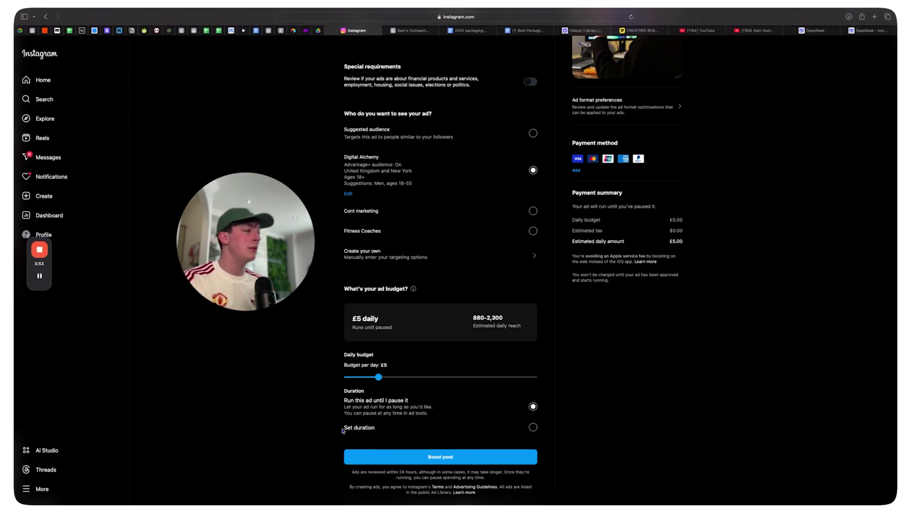
{"action": "left_click_drag", "start_coordinate": [343, 430], "coordinate": [529, 432]}
{"action": "left_click", "coordinate": [532, 429]}
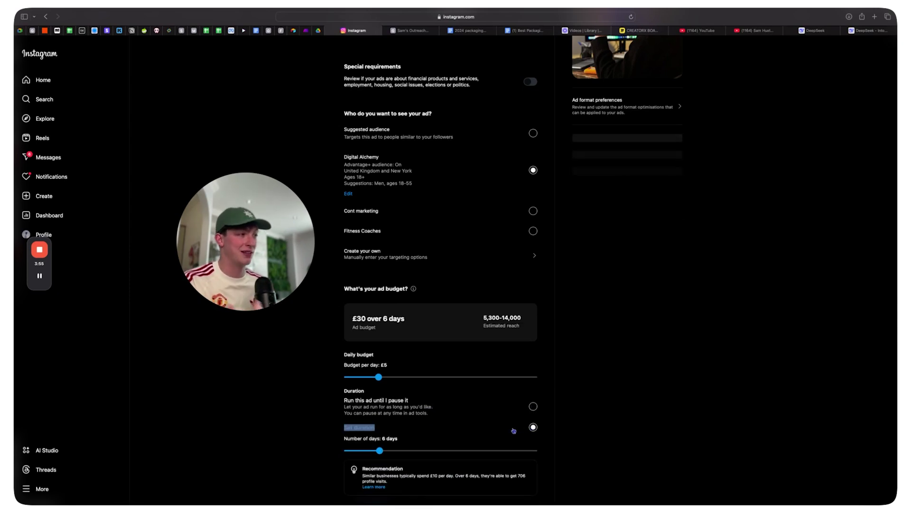
{"action": "scroll", "coordinate": [513, 430], "scroll_direction": "down", "scroll_amount": 1}
{"action": "left_click_drag", "start_coordinate": [380, 407], "coordinate": [385, 406]}
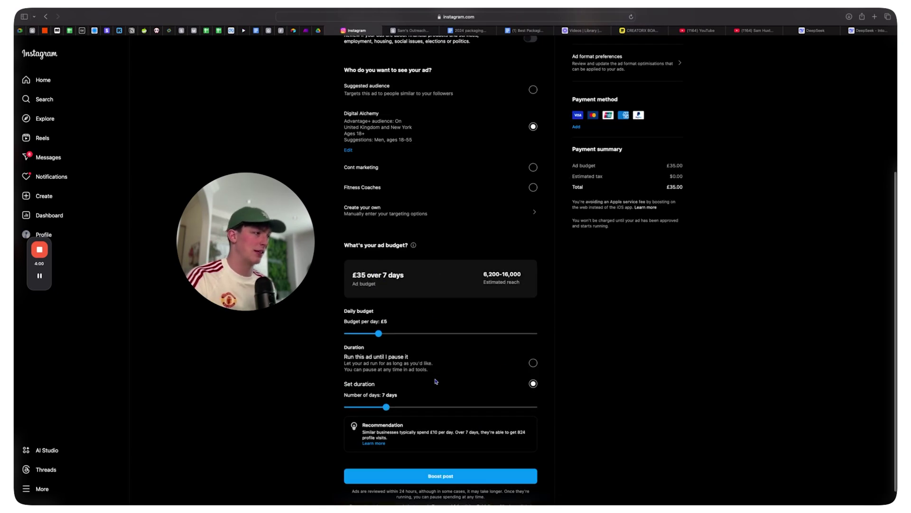
{"action": "scroll", "coordinate": [432, 380], "scroll_direction": "down", "scroll_amount": 1}
{"action": "scroll", "coordinate": [437, 442], "scroll_direction": "up", "scroll_amount": 5}
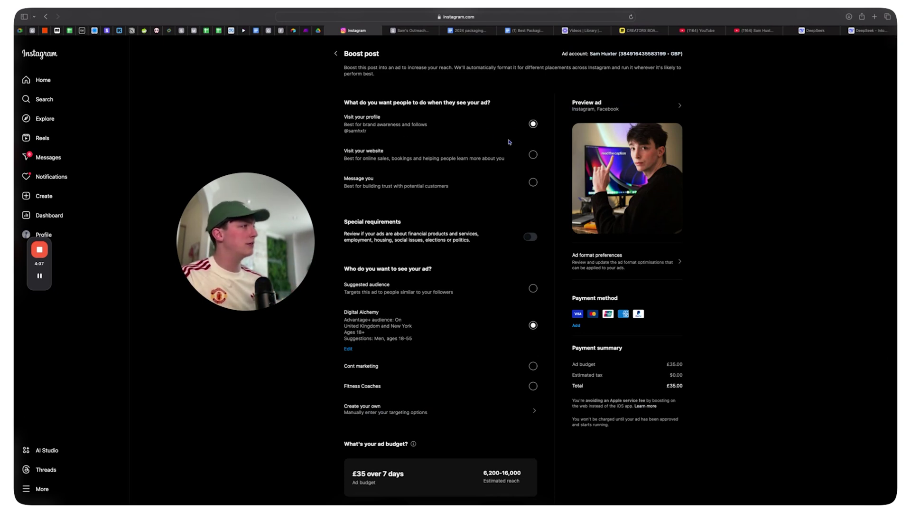
Step: Try the website-visits goal, revert to profile visits, and return to the post grid
{"action": "left_click", "coordinate": [522, 160]}
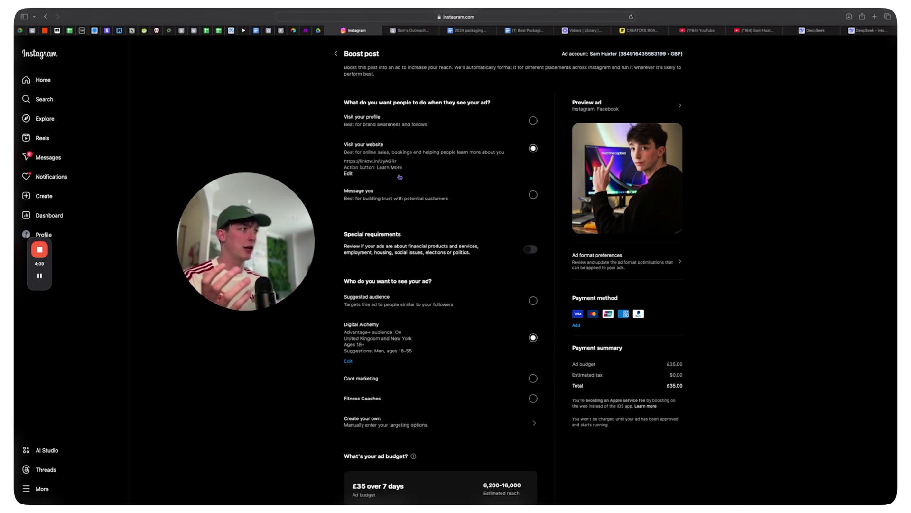
{"action": "scroll", "coordinate": [409, 138], "scroll_direction": "down", "scroll_amount": 1}
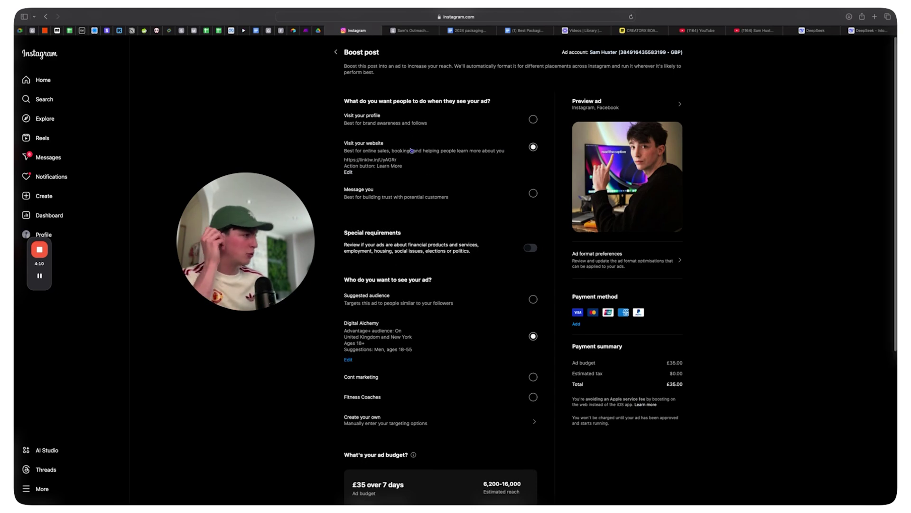
{"action": "left_click", "coordinate": [418, 124]}
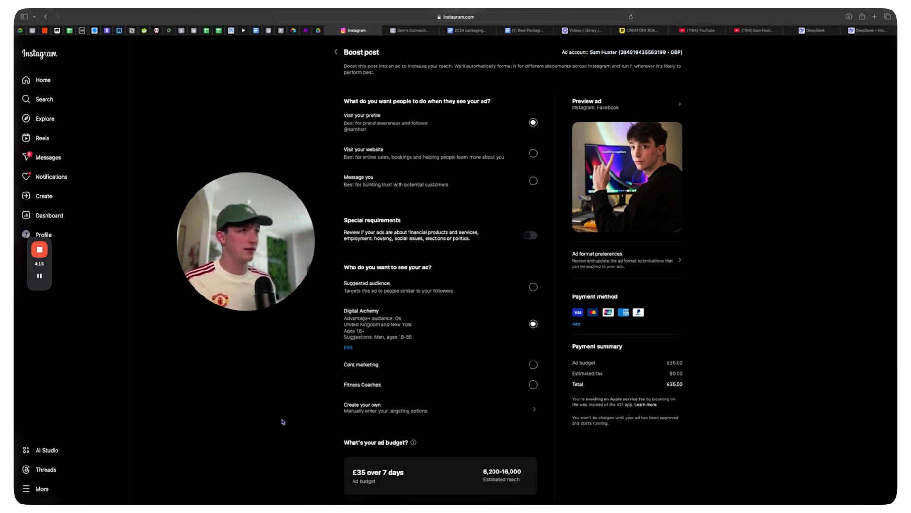
{"action": "left_click", "coordinate": [239, 265]}
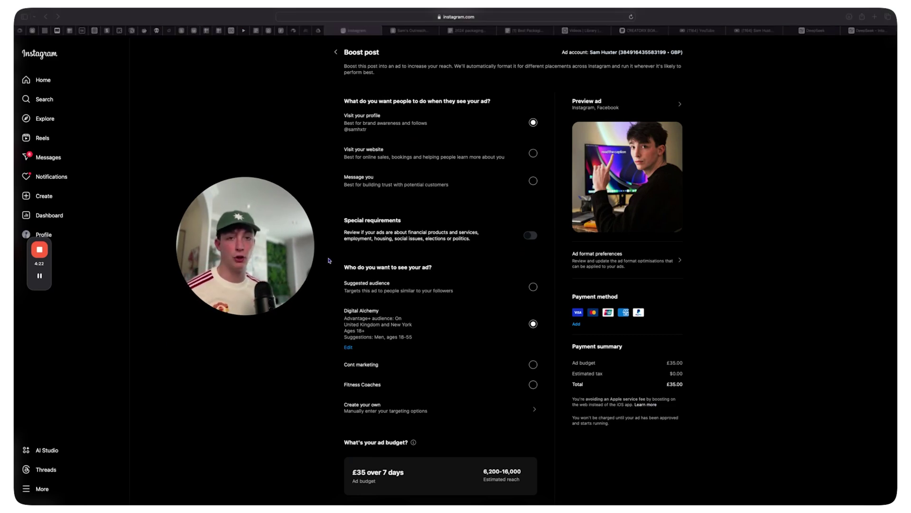
{"action": "left_click_drag", "start_coordinate": [312, 239], "coordinate": [306, 232]}
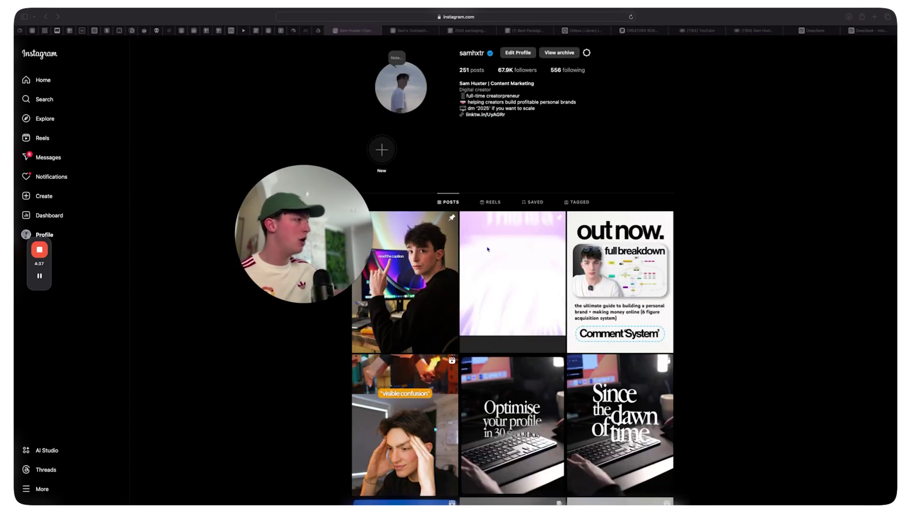
Step: Look at a reel in the grid, then open 'Optimise your profile in 30 seconds'
{"action": "left_click_drag", "start_coordinate": [319, 259], "coordinate": [266, 258]}
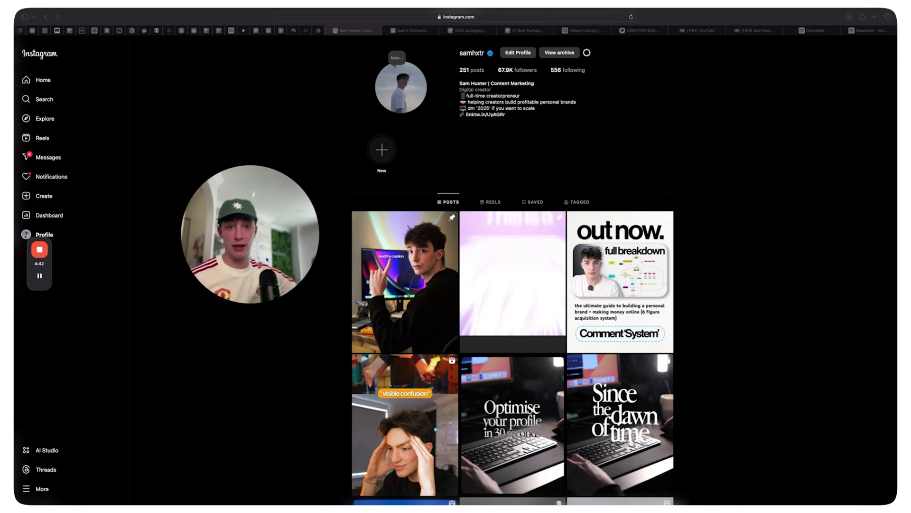
{"action": "scroll", "coordinate": [539, 400], "scroll_direction": "down", "scroll_amount": 5}
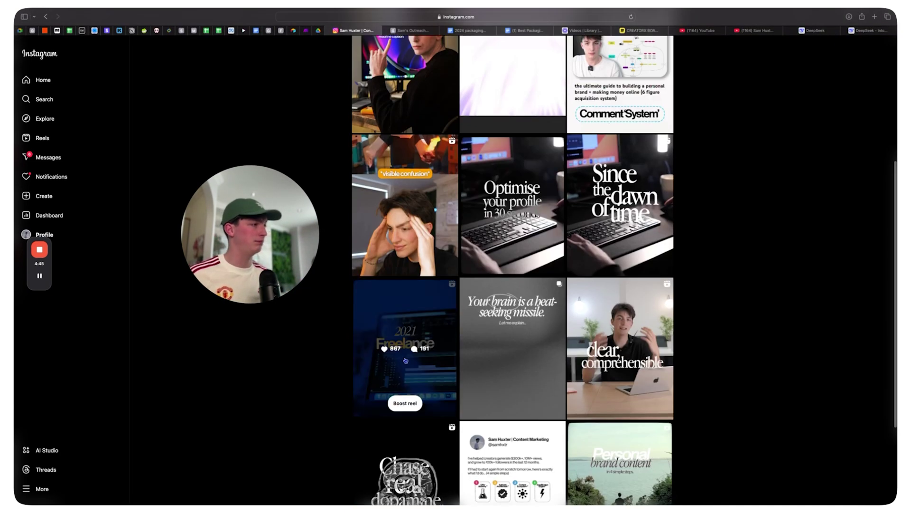
{"action": "left_click", "coordinate": [406, 361]}
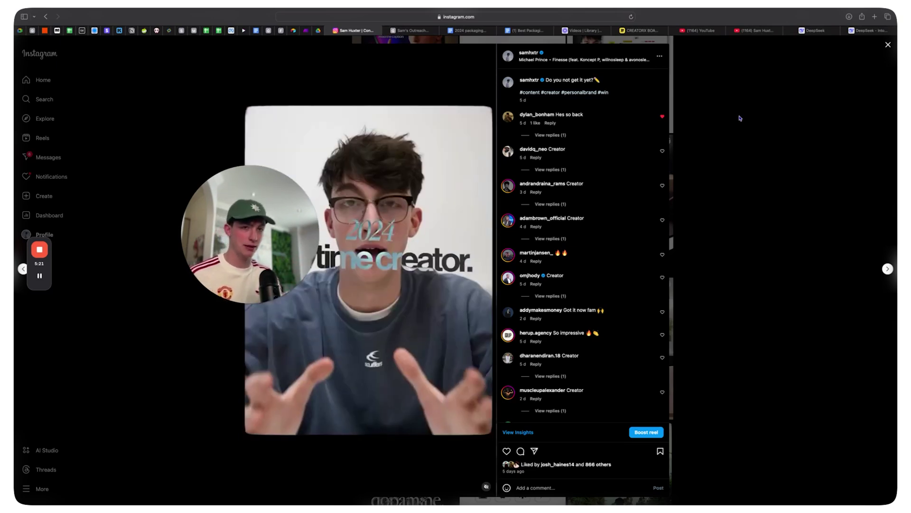
{"action": "left_click", "coordinate": [741, 118]}
{"action": "scroll", "coordinate": [746, 319], "scroll_direction": "down", "scroll_amount": 2}
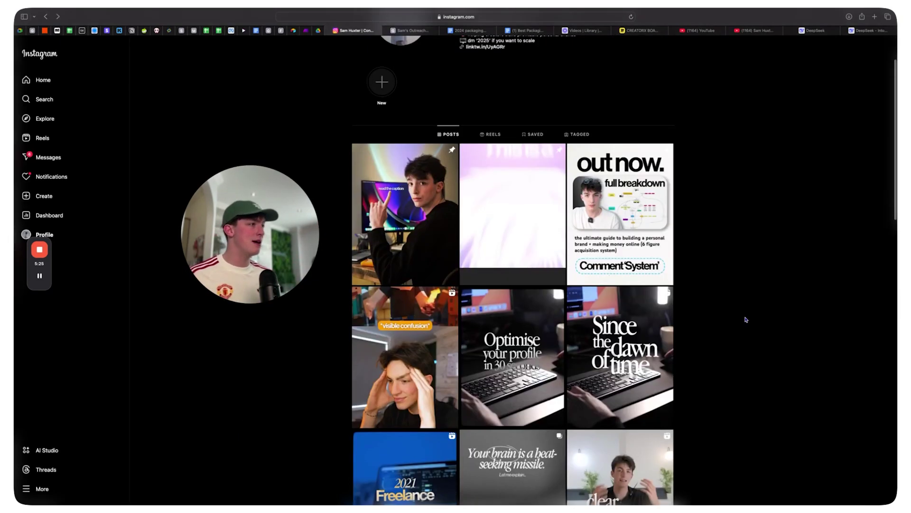
{"action": "scroll", "coordinate": [745, 320], "scroll_direction": "down", "scroll_amount": 1}
{"action": "left_click", "coordinate": [534, 314]}
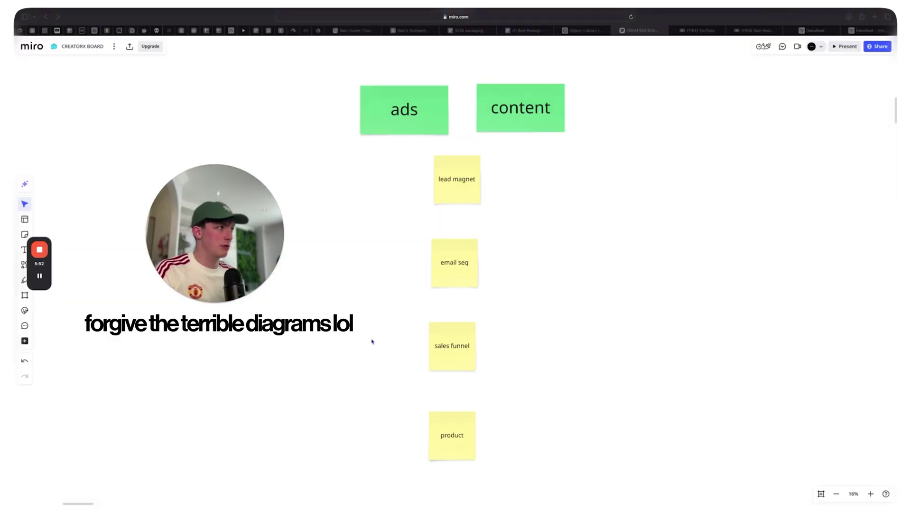
{"action": "scroll", "coordinate": [371, 334], "scroll_direction": "down", "scroll_amount": 1}
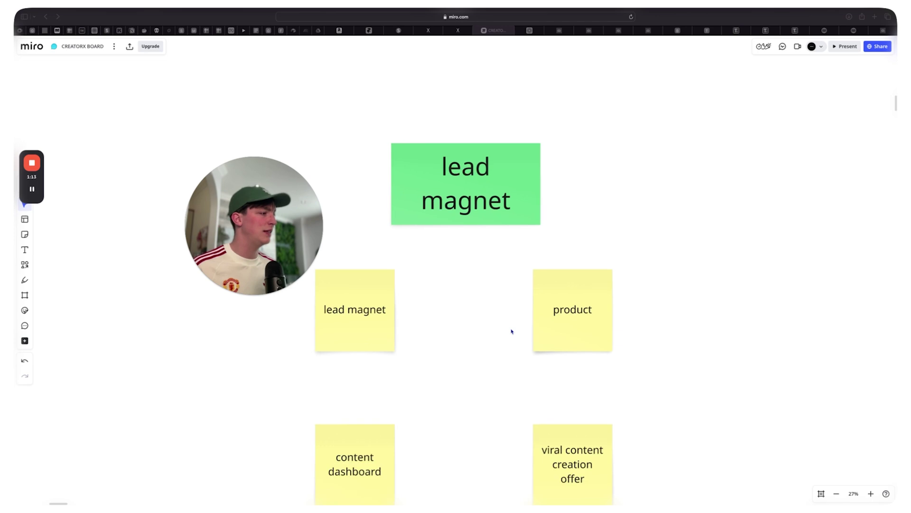
{"action": "scroll", "coordinate": [507, 356], "scroll_direction": "down", "scroll_amount": 2}
{"action": "scroll", "coordinate": [529, 269], "scroll_direction": "down", "scroll_amount": 5}
{"action": "scroll", "coordinate": [700, 374], "scroll_direction": "down", "scroll_amount": 3}
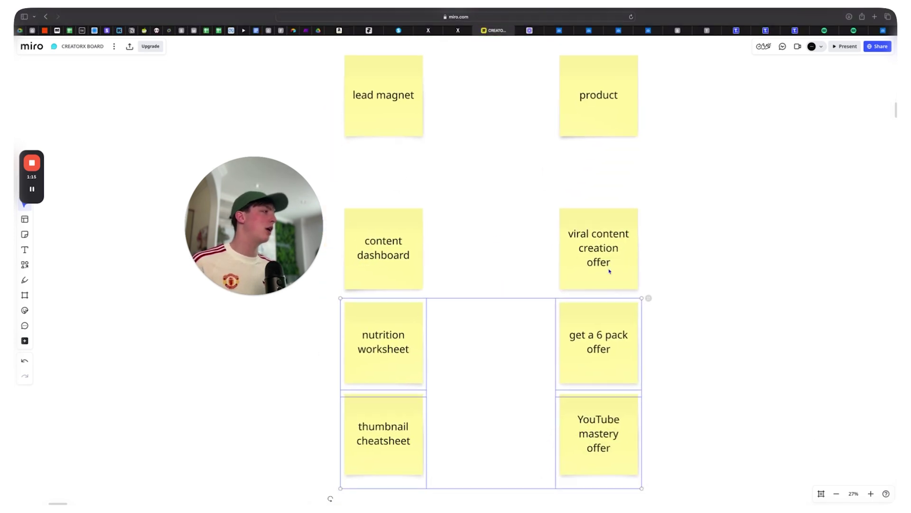
{"action": "left_click", "coordinate": [677, 264]}
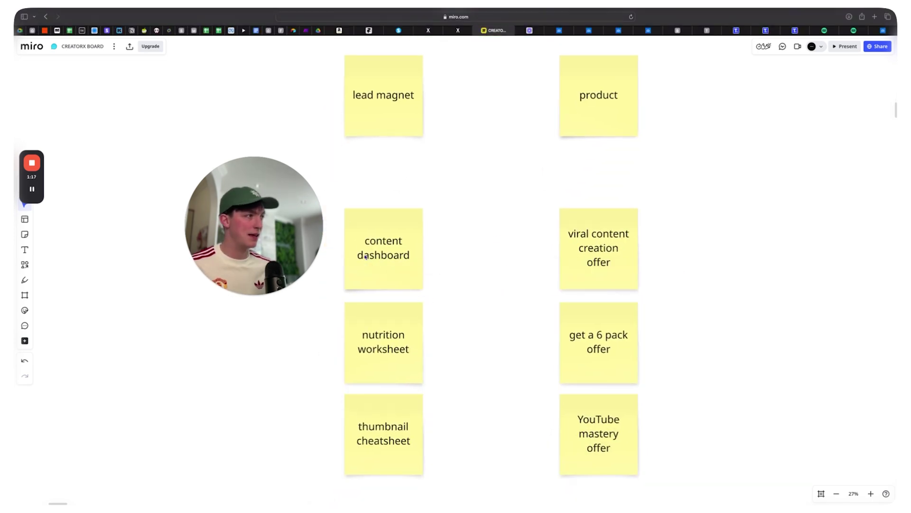
{"action": "scroll", "coordinate": [513, 342], "scroll_direction": "down", "scroll_amount": 2}
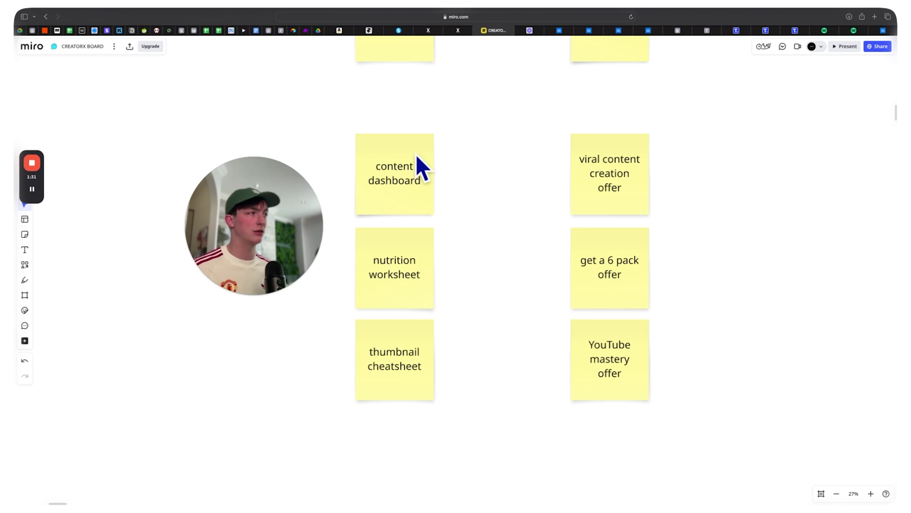
{"action": "scroll", "coordinate": [400, 193], "scroll_direction": "up", "scroll_amount": 3}
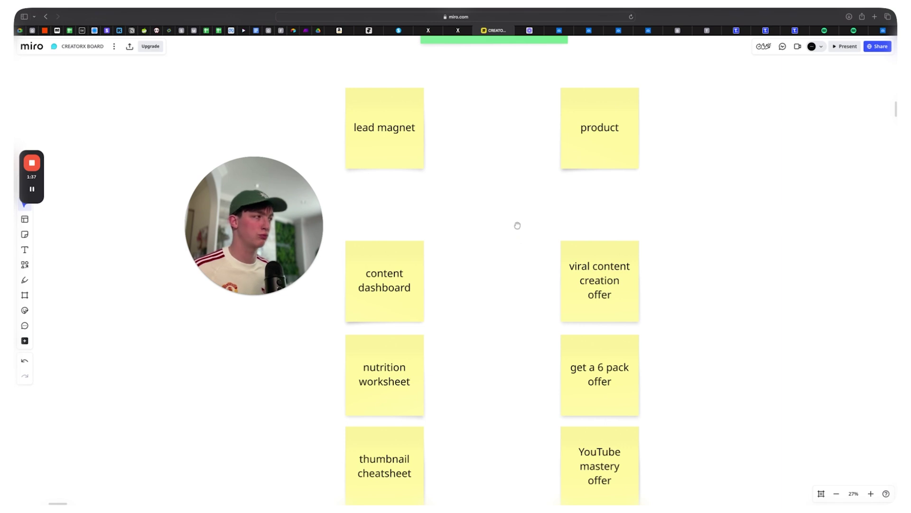
{"action": "scroll", "coordinate": [518, 225], "scroll_direction": "down", "scroll_amount": 2}
{"action": "scroll", "coordinate": [427, 264], "scroll_direction": "down", "scroll_amount": 1}
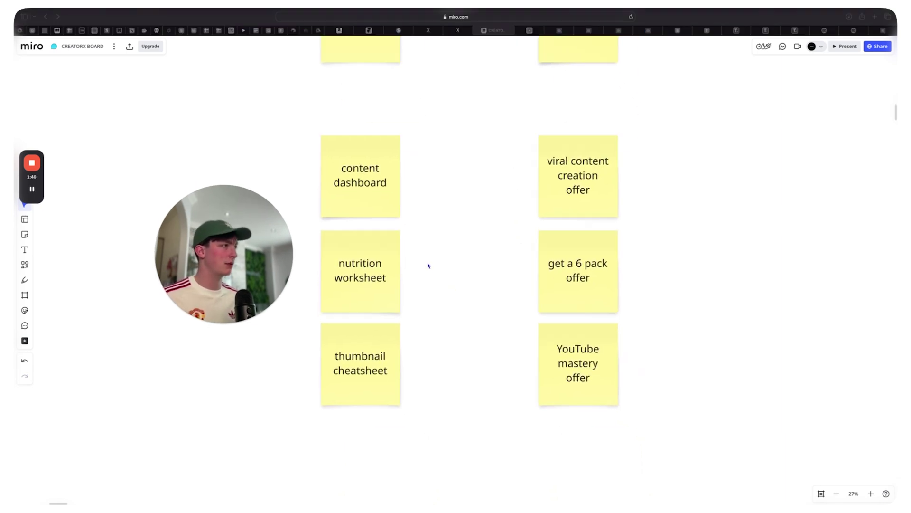